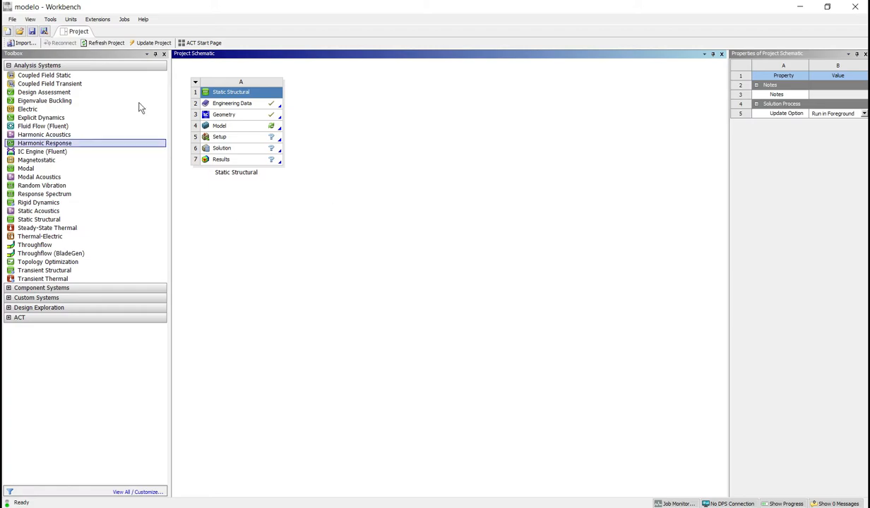
Open the Static Structural system's model in ANSYS Mechanical
left_click(222, 127)
left_click(346, 145)
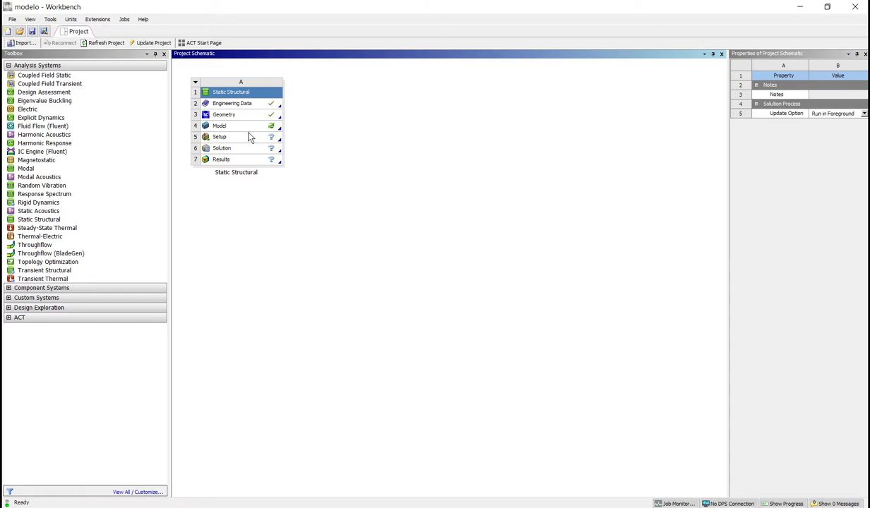
left_click(222, 125)
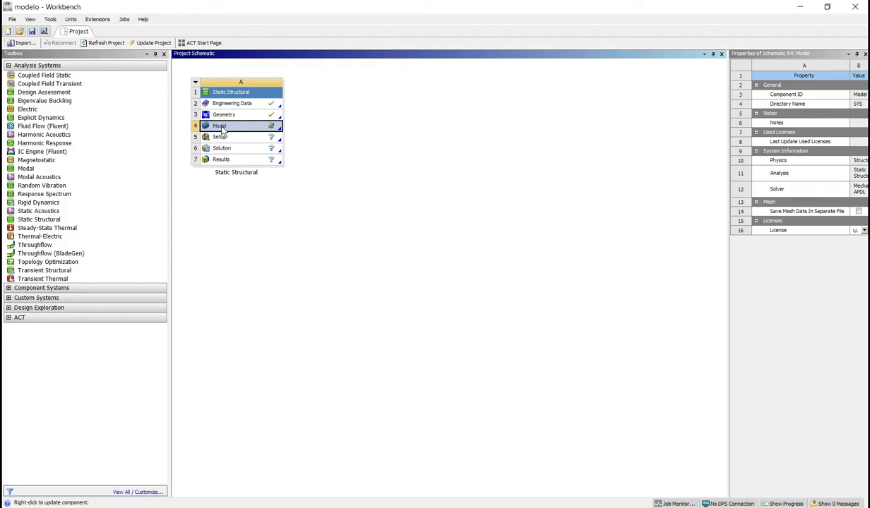
double_click(222, 127)
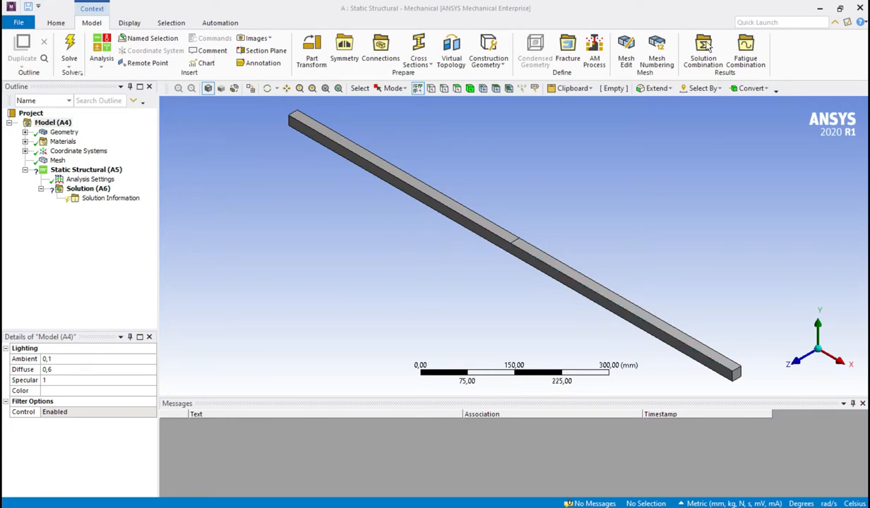
Examine the model tree's geometry and materials entries and the solid body's details, widening the outline for readability
left_click(25, 170)
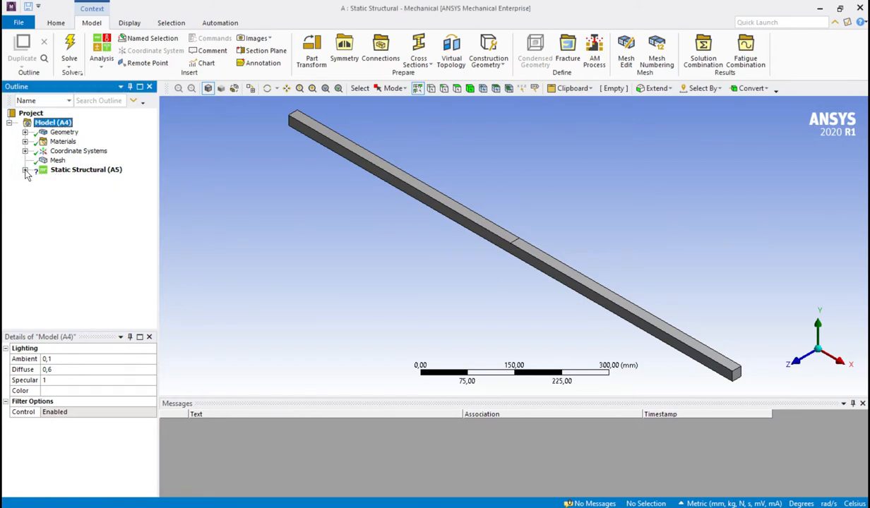
left_click(63, 134)
left_click(70, 142)
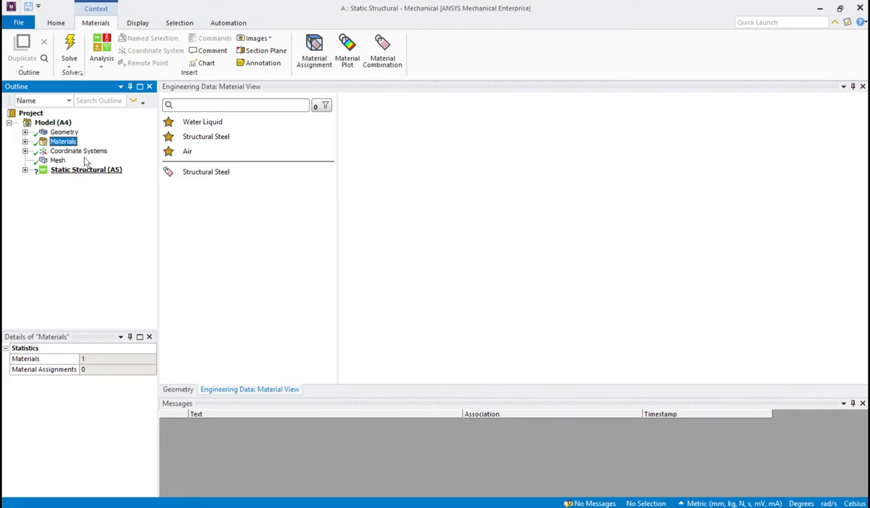
left_click(62, 132)
left_click(24, 132)
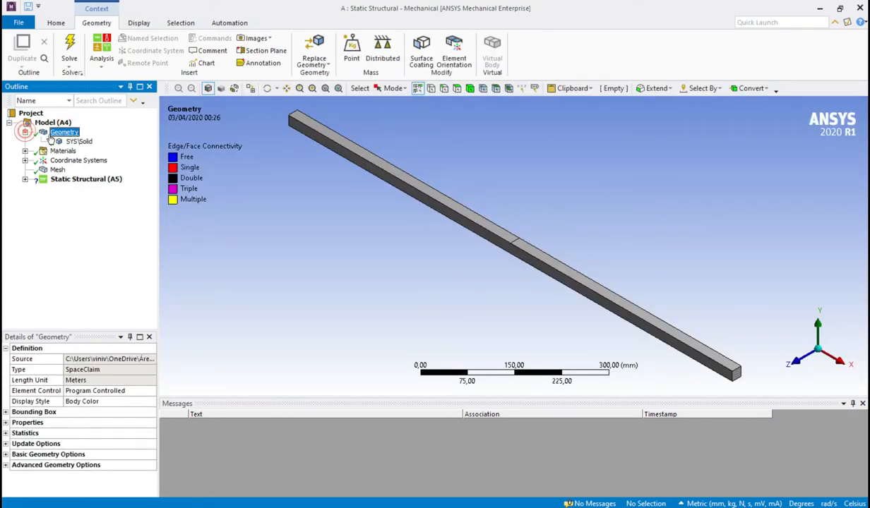
left_click(78, 141)
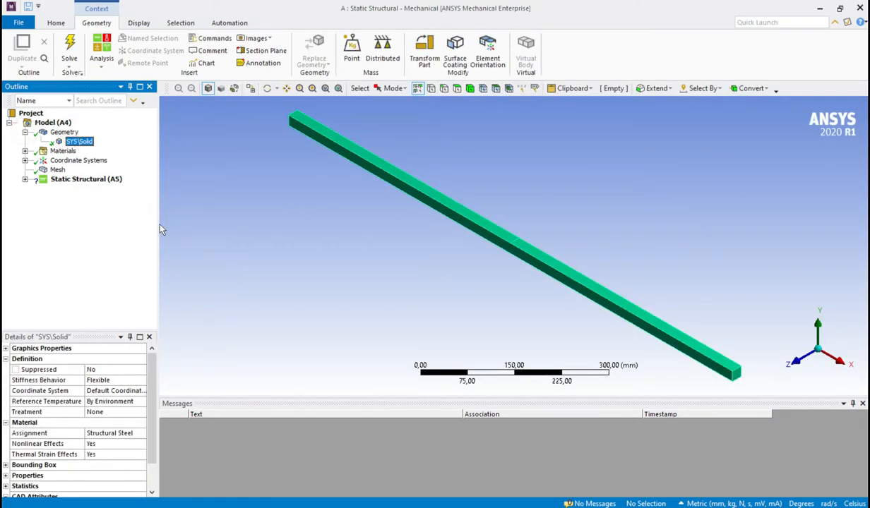
left_click_drag(159, 224, 212, 219)
left_click(85, 141)
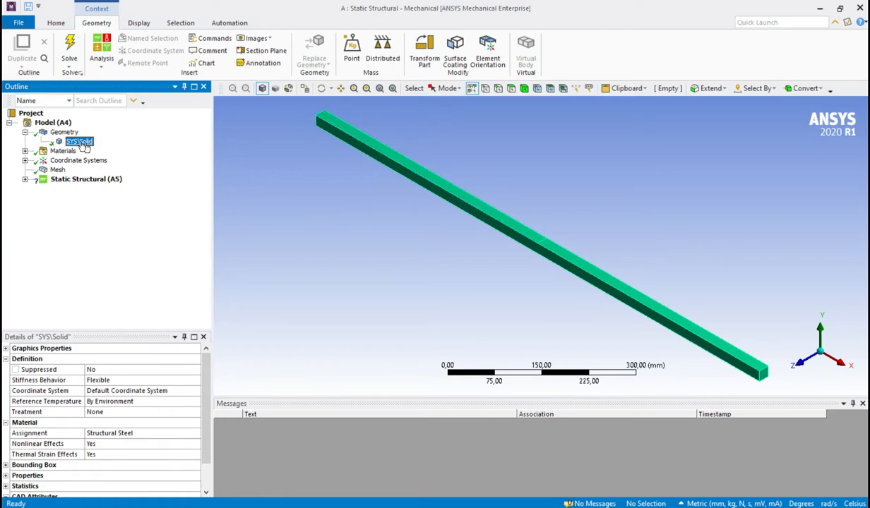
left_click(25, 133)
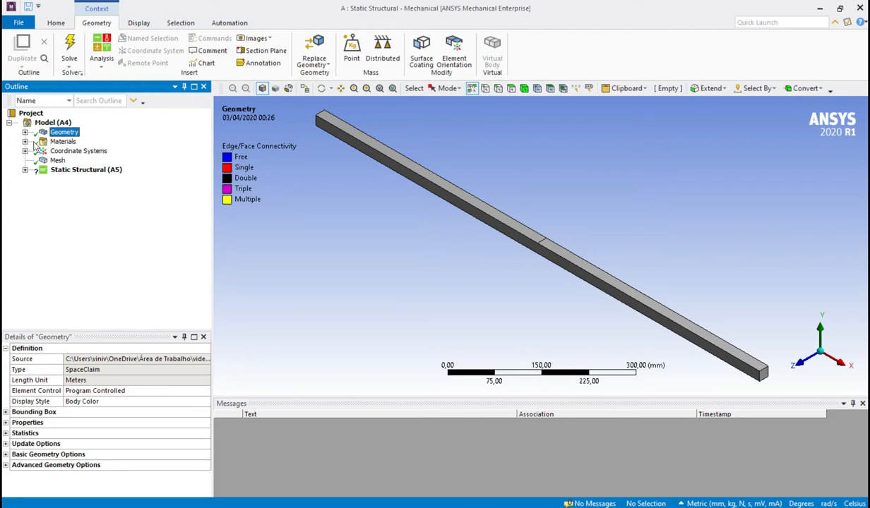
Review the full Structural Steel property sheet, from density and elasticity to the thermal, electric and magnetic data
left_click(25, 142)
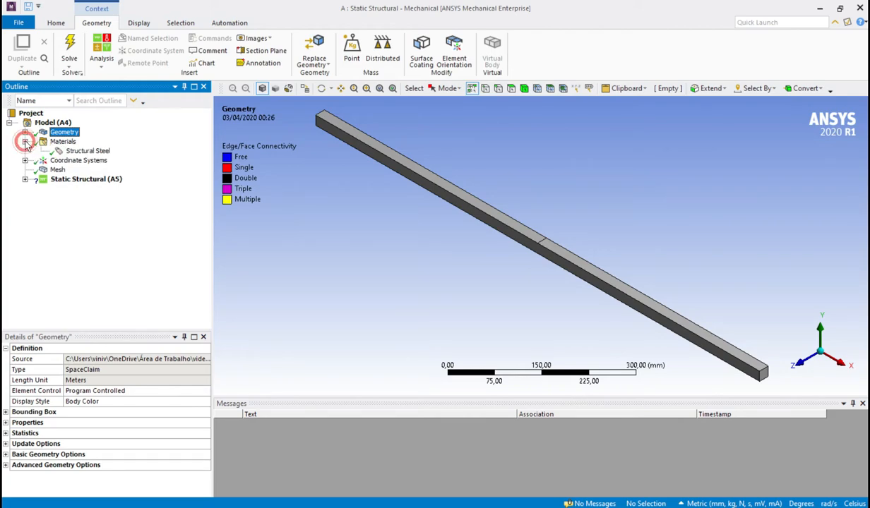
left_click(101, 151)
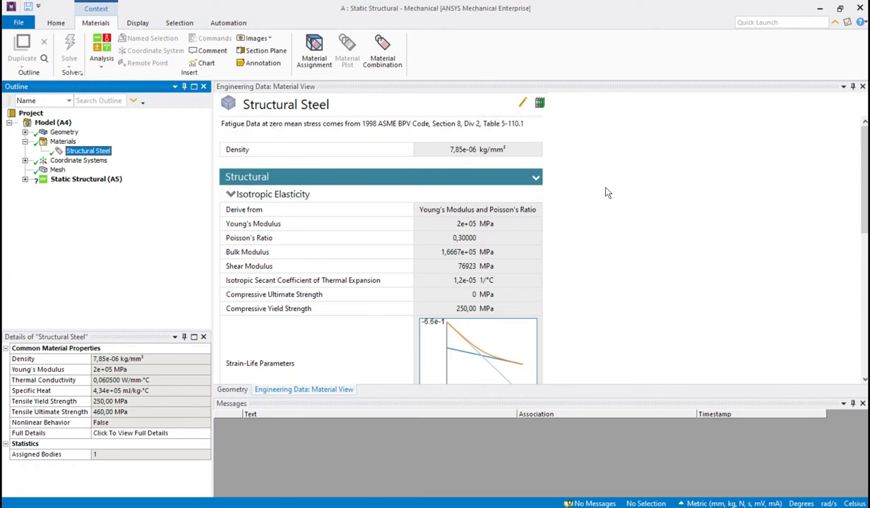
left_click(97, 151)
left_click_drag(865, 156, 857, 129)
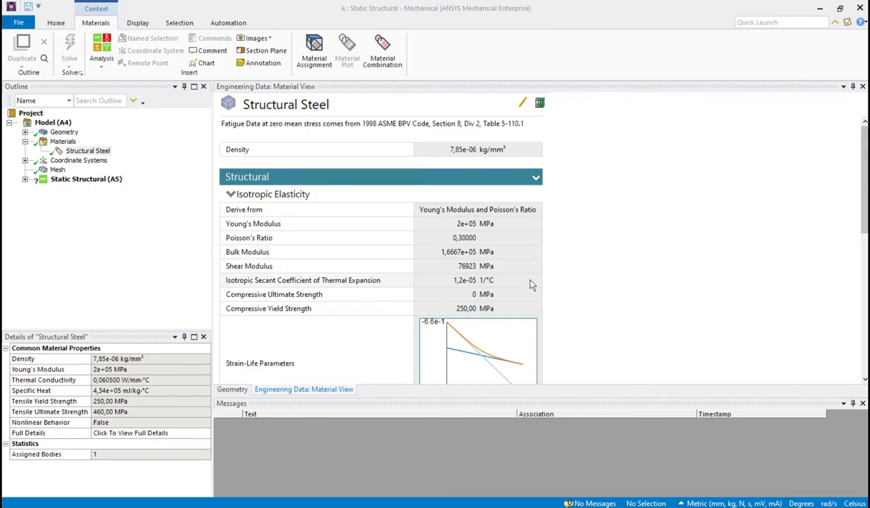
scroll(509, 269, "down", 5)
scroll(525, 252, "up", 1)
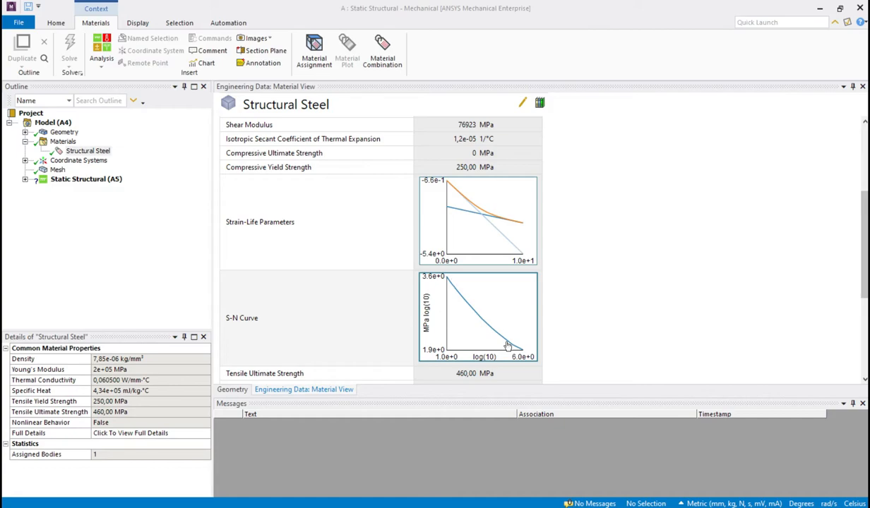
scroll(486, 307, "down", 3)
scroll(487, 308, "down", 1)
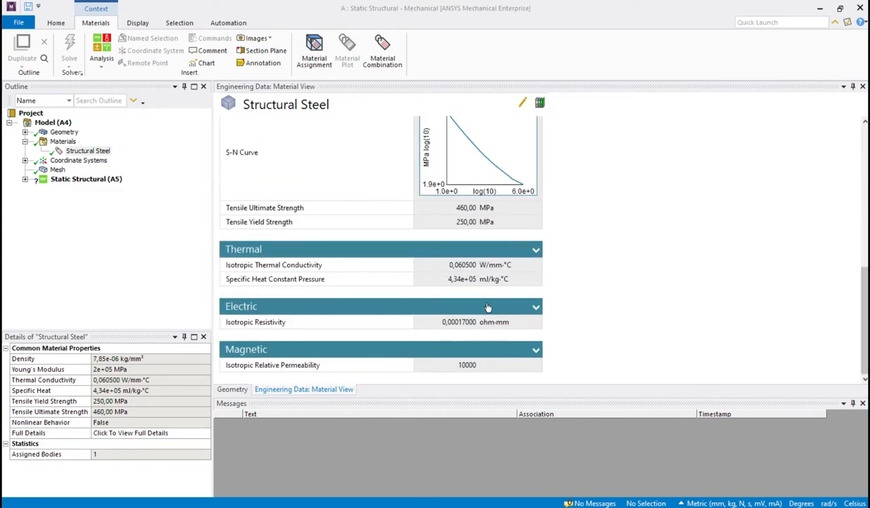
scroll(485, 310, "up", 8)
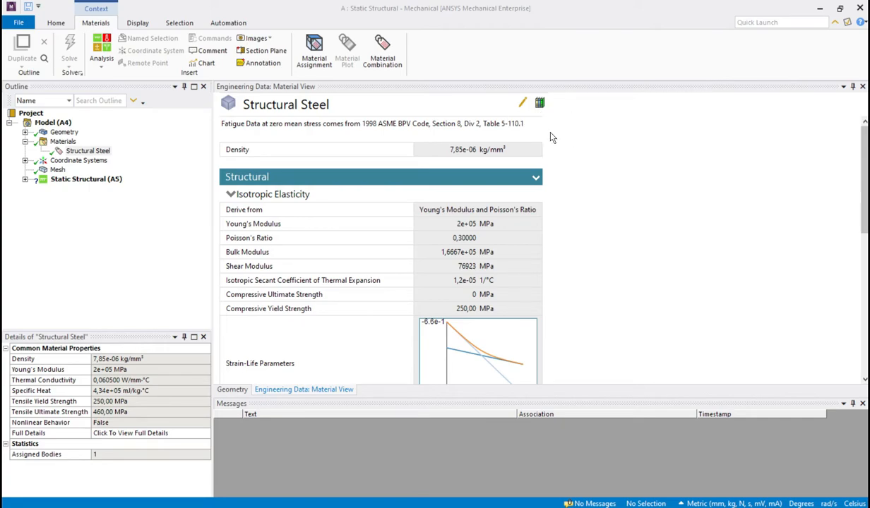
Collapse the materials branch and close the engineering data view to return to the beam model
left_click(25, 143)
left_click(25, 142)
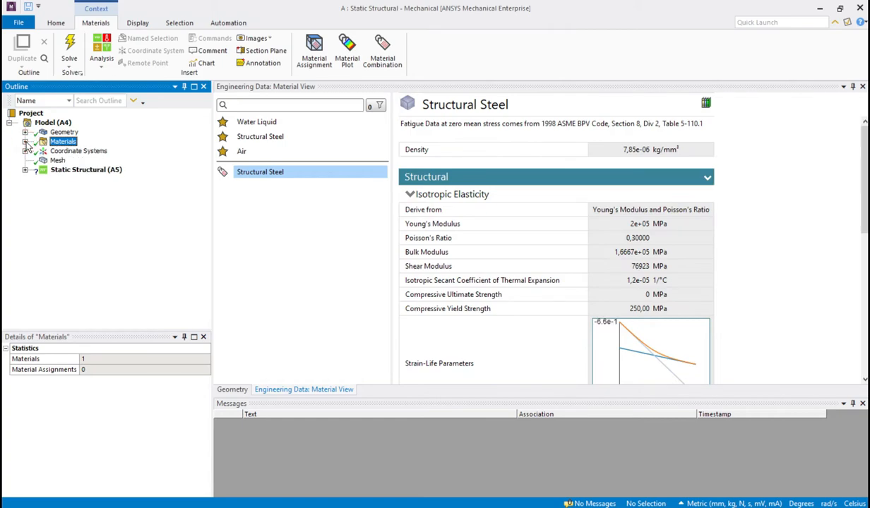
left_click(862, 87)
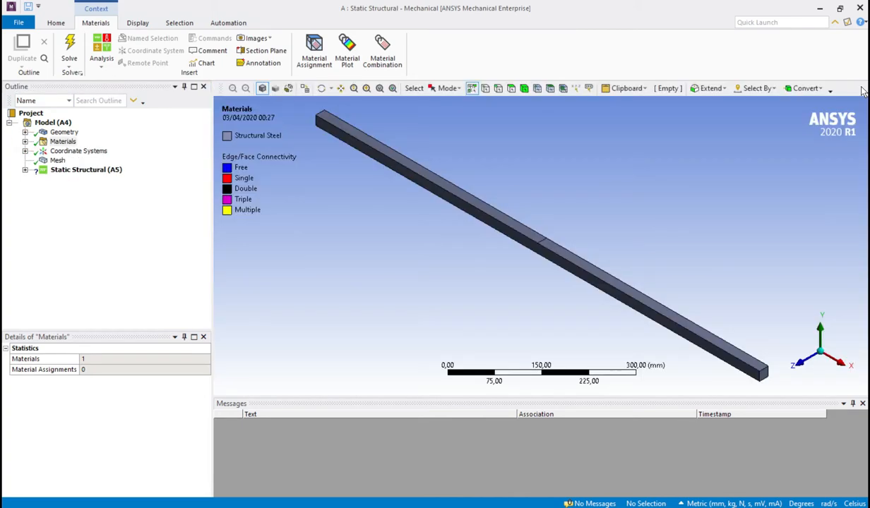
left_click(62, 143)
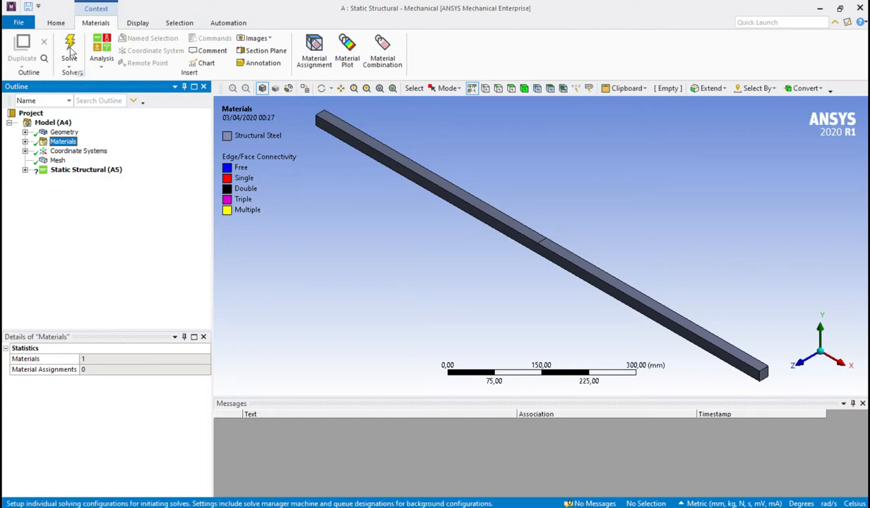
Generate the beam's mesh with the default settings
left_click(57, 161)
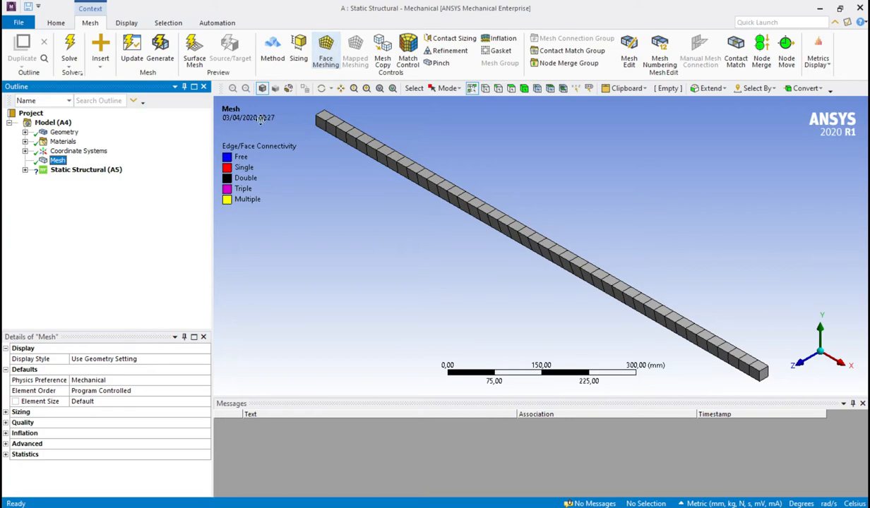
left_click(58, 161)
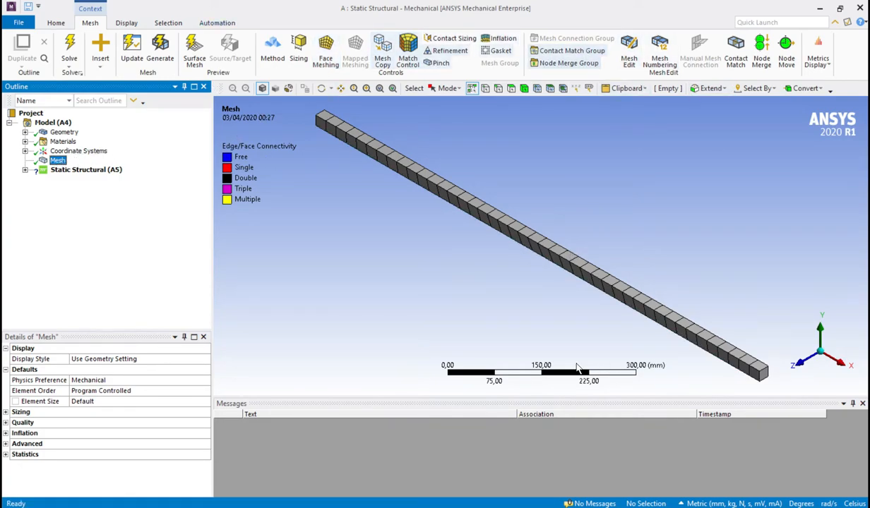
right_click(58, 162)
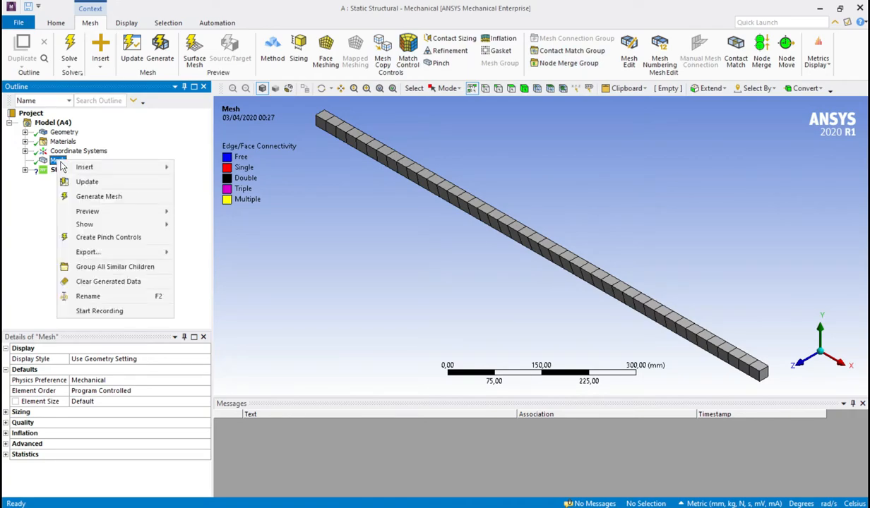
left_click(314, 214)
left_click(58, 161)
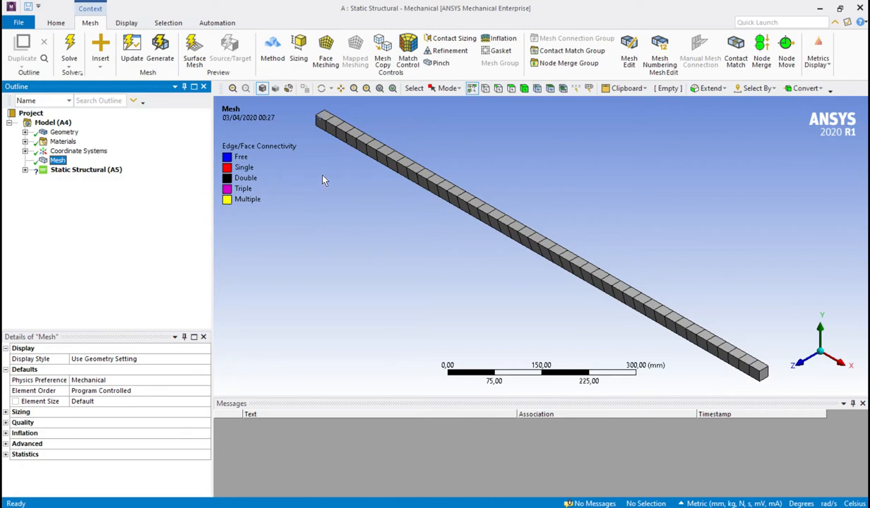
left_click(161, 56)
Enlarge the mesh details and examine the sizing settings and the node and element statistics
left_click_drag(101, 329, 100, 283)
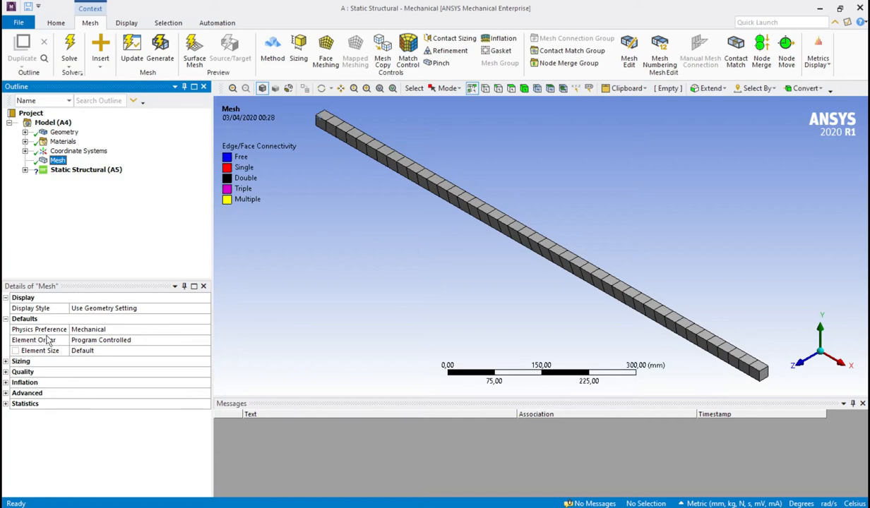
left_click(6, 319)
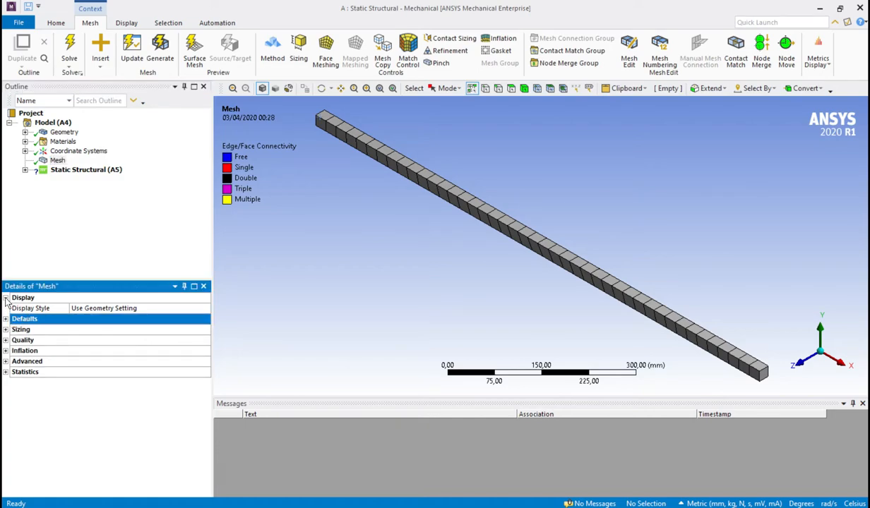
left_click(6, 298)
left_click(6, 319)
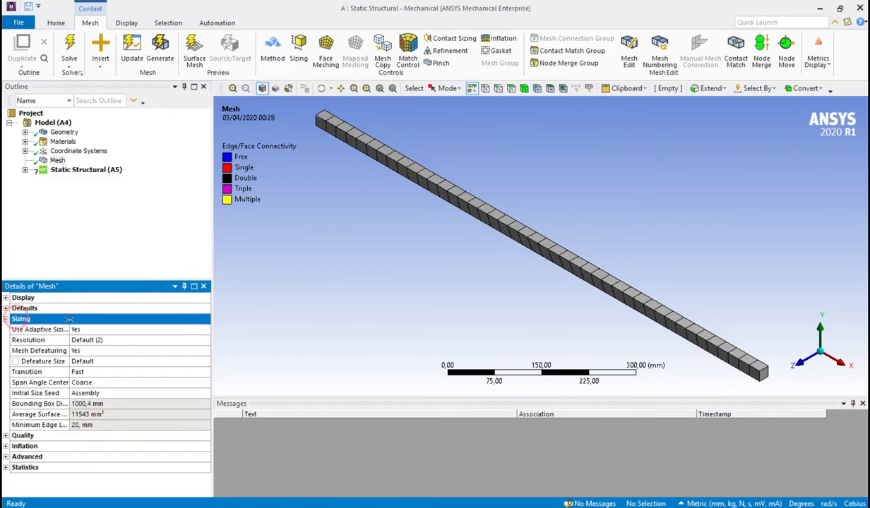
left_click(5, 319)
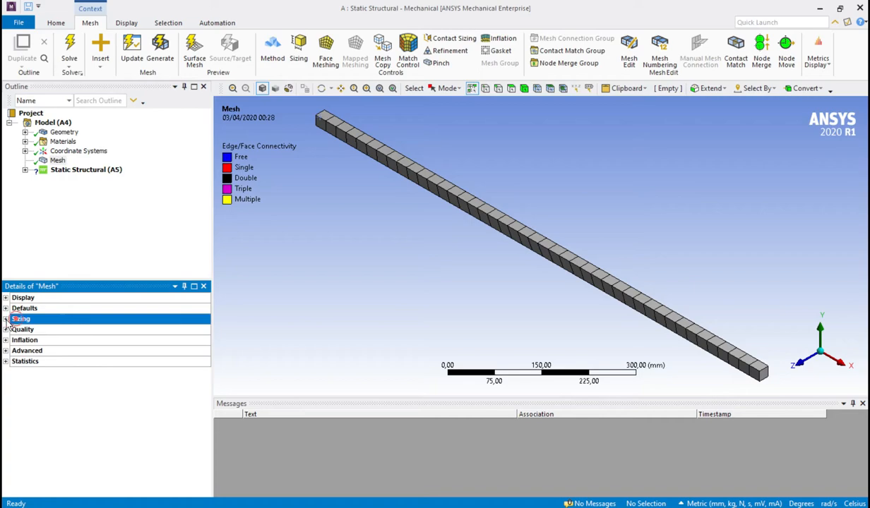
left_click(5, 362)
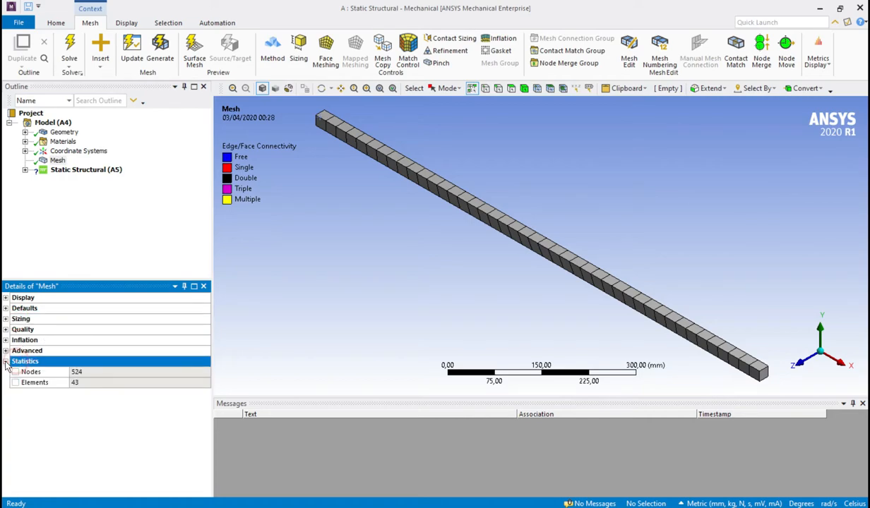
left_click(94, 372)
left_click(93, 382)
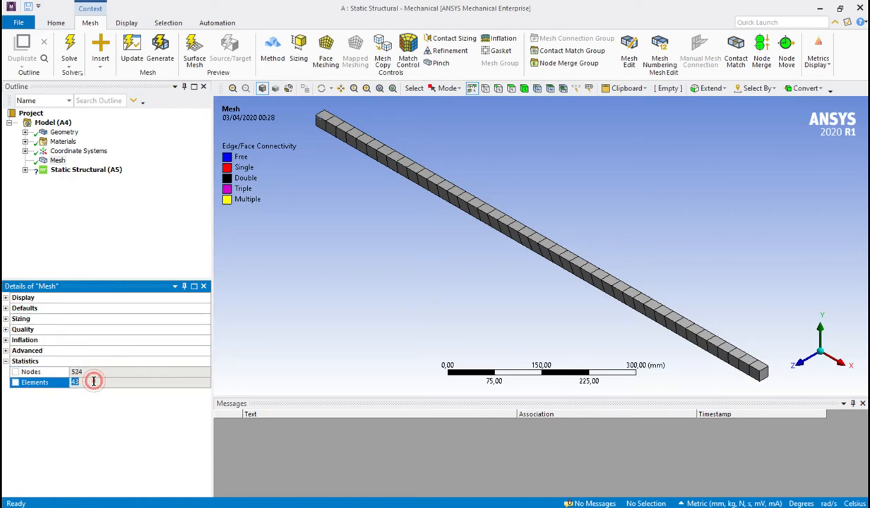
left_click(78, 381)
left_click(55, 162)
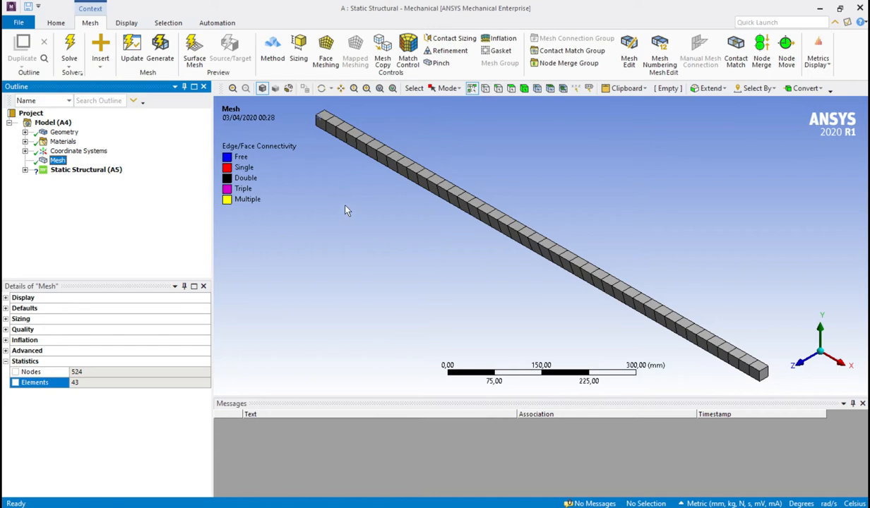
Add a sizing control to the mesh and scope it to the whole beam body
left_click(300, 46)
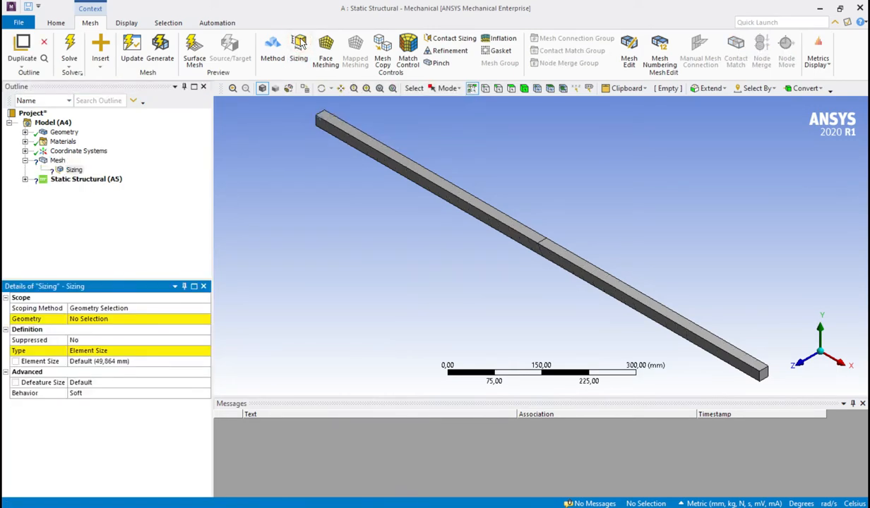
left_click(73, 172)
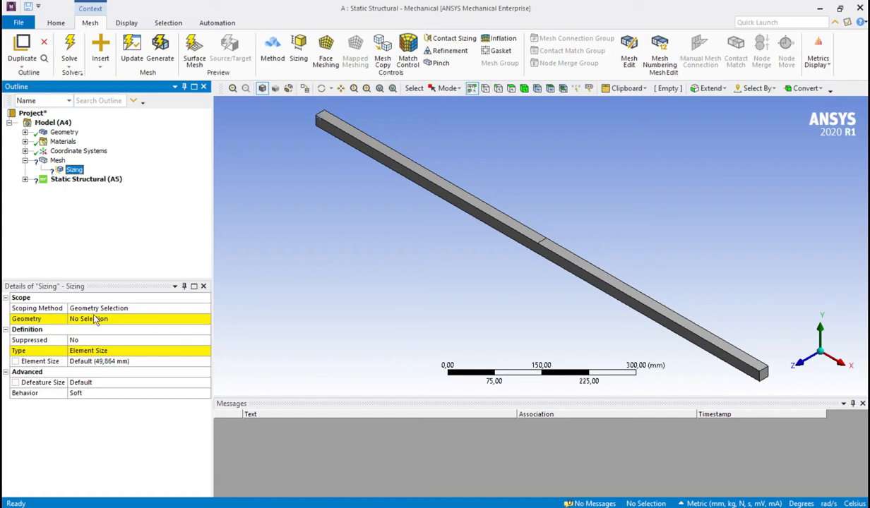
left_click(94, 320)
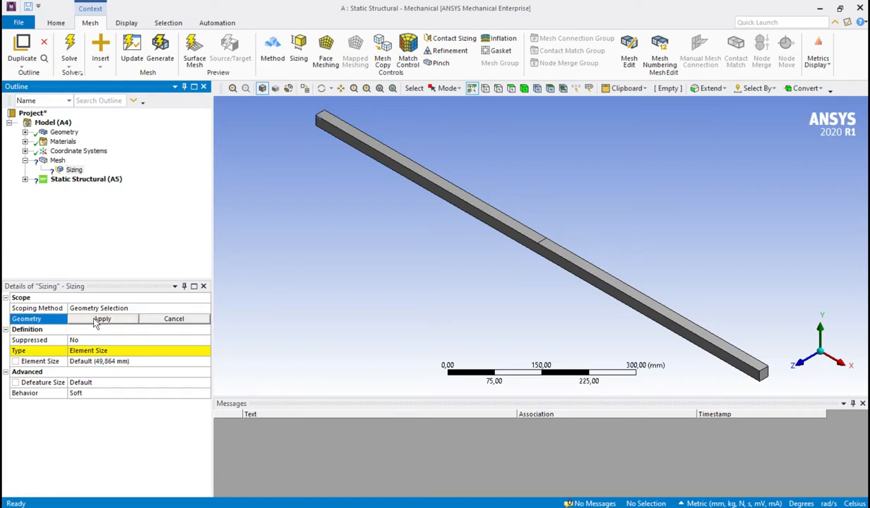
left_click(525, 89)
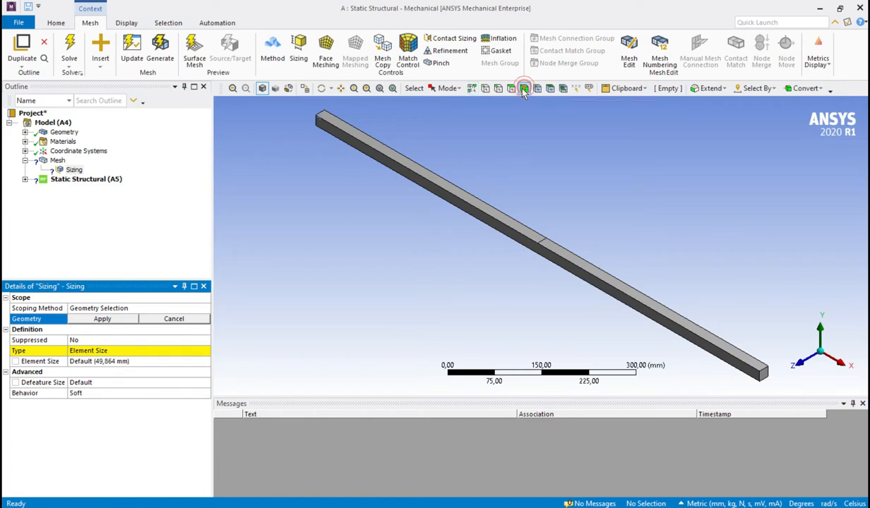
left_click(415, 174)
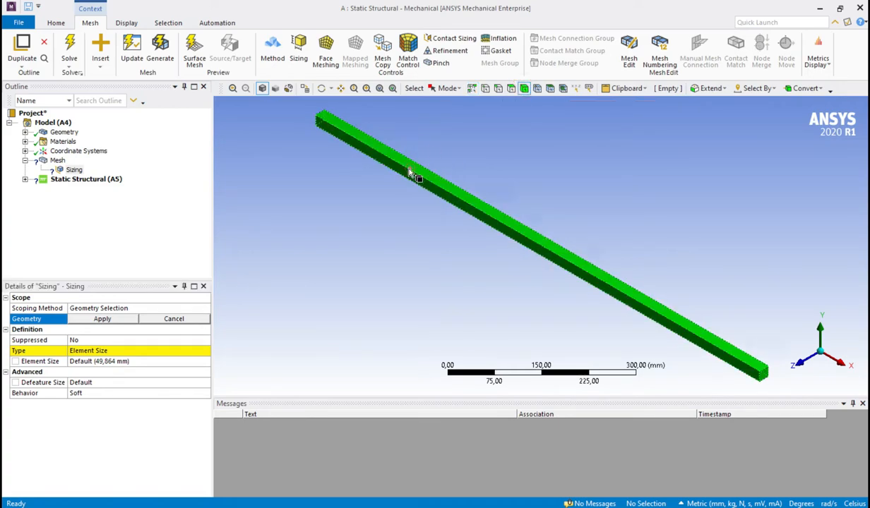
left_click(113, 319)
left_click(113, 350)
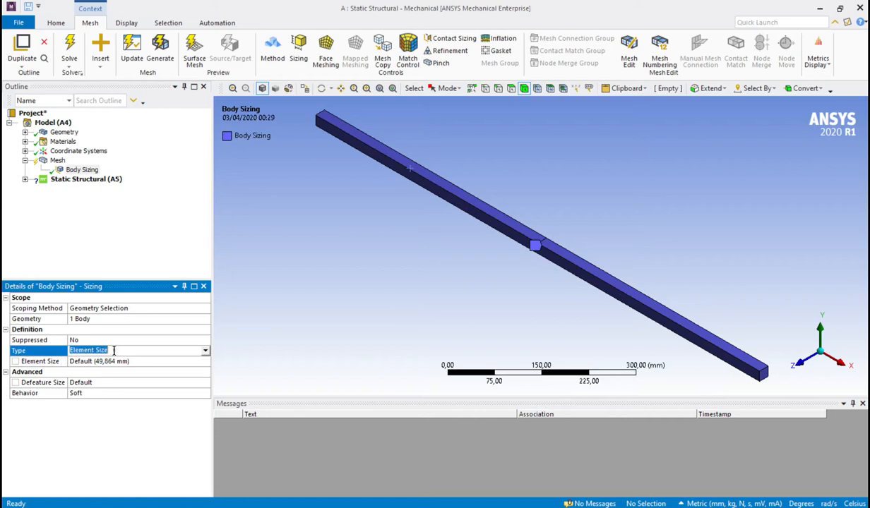
Keep the body sizing type as Element Size and set its element size to 20 mm
left_click(205, 351)
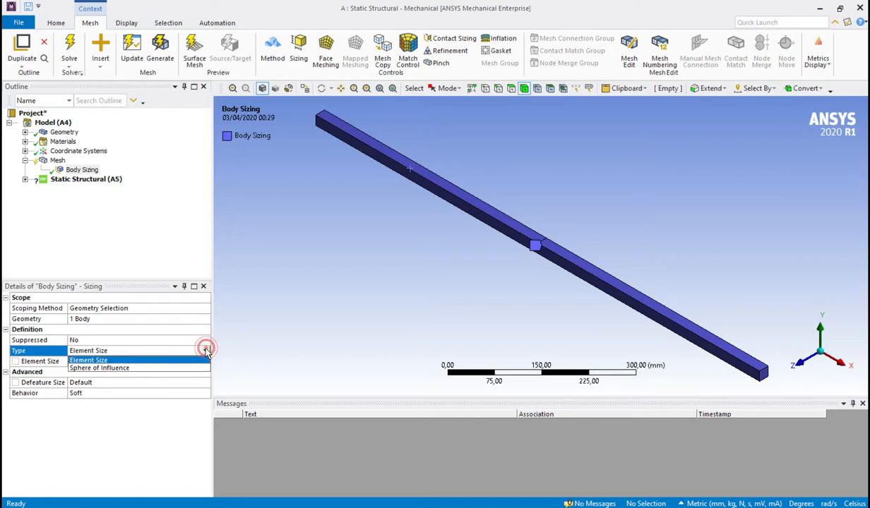
left_click(104, 361)
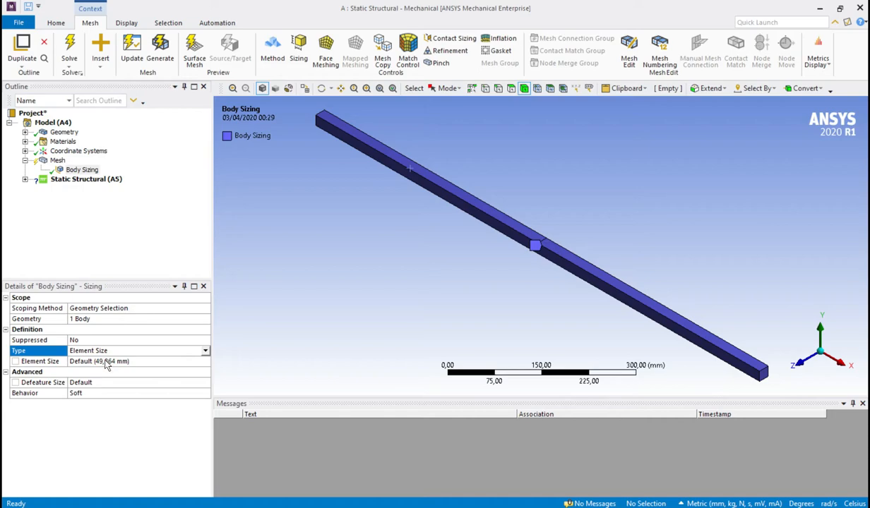
left_click_drag(213, 336, 218, 332)
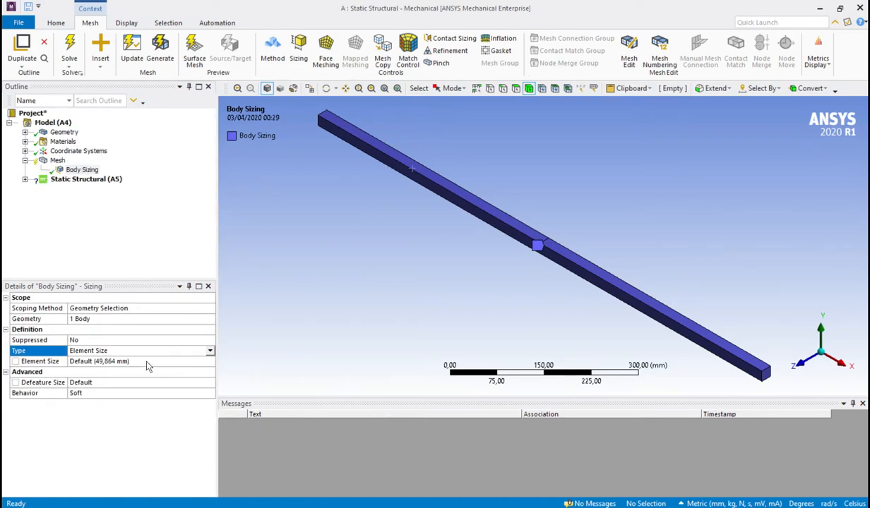
left_click(146, 361)
key("BackSpace")
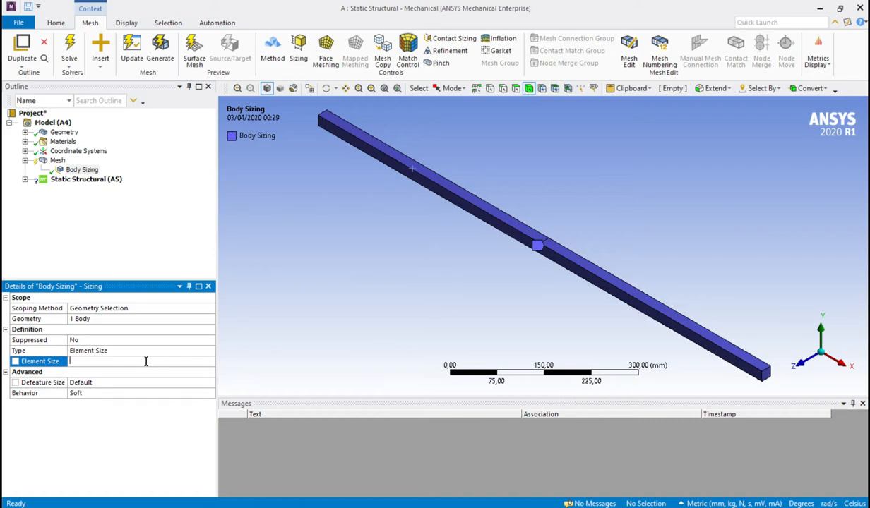
type("20")
key("Return")
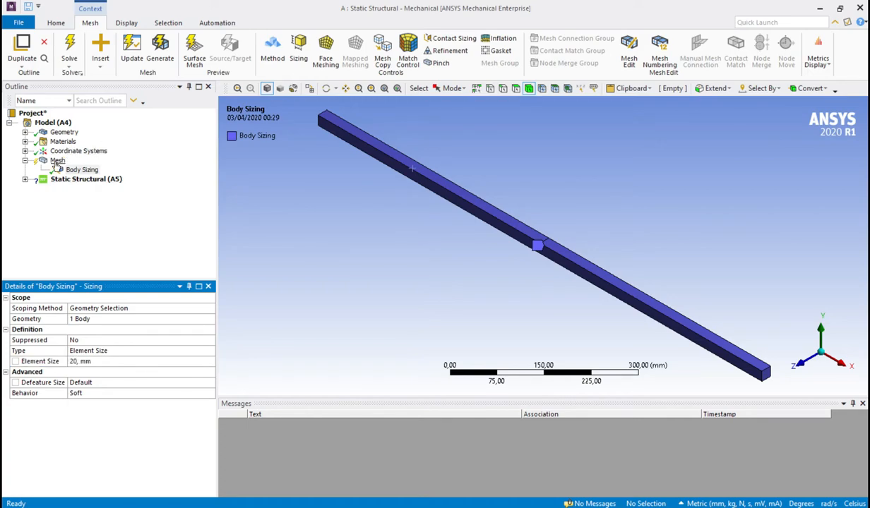
Generate the beam mesh with the 20 mm body sizing and inspect the elements up close
left_click(161, 48)
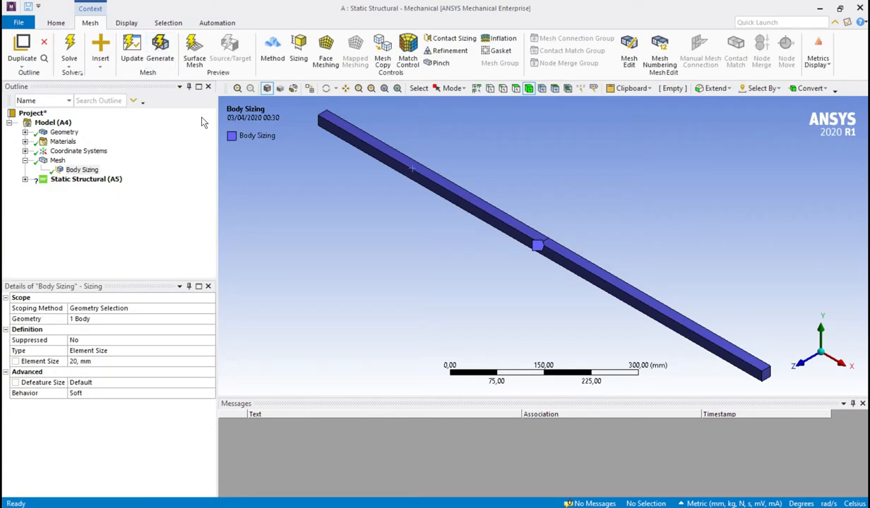
left_click(57, 160)
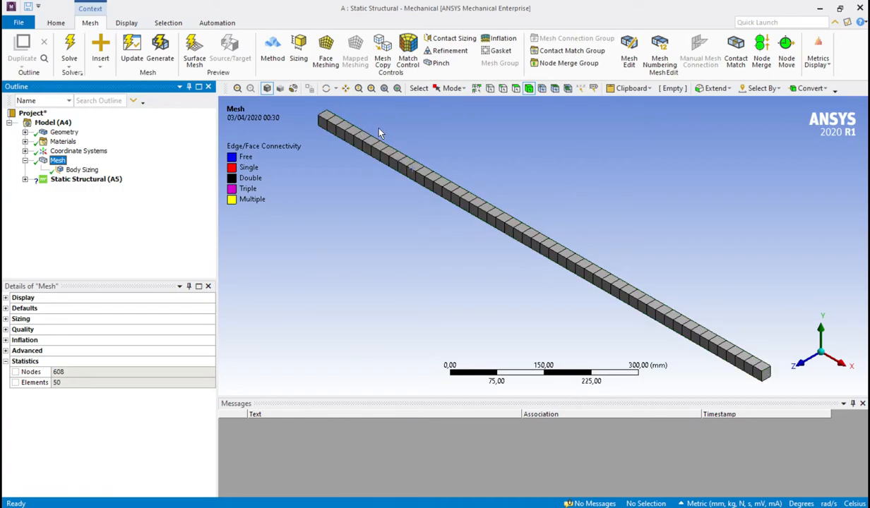
scroll(490, 200, "up", 8)
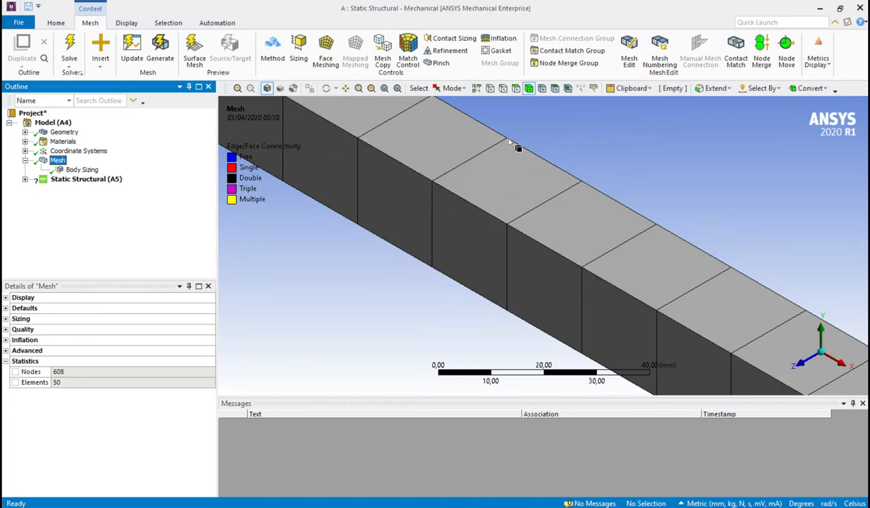
Reduce the body sizing's element size to 10 mm
left_click(82, 169)
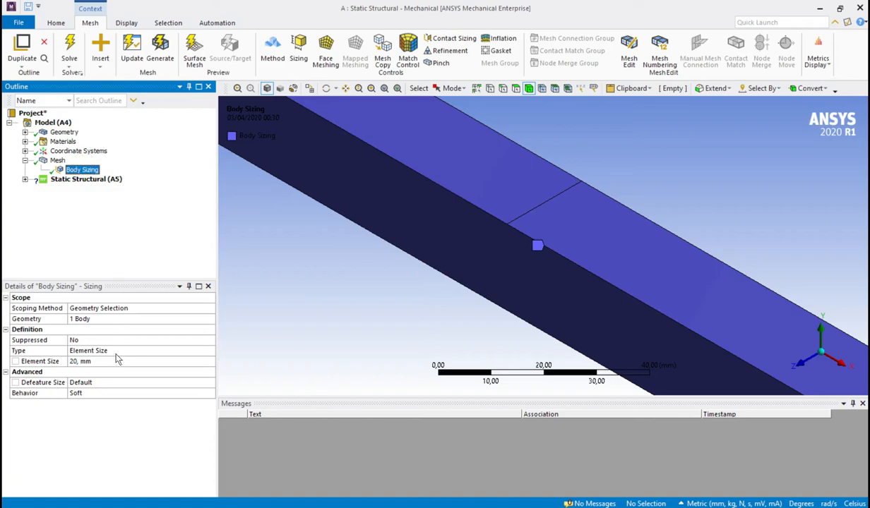
left_click(108, 361)
type("10")
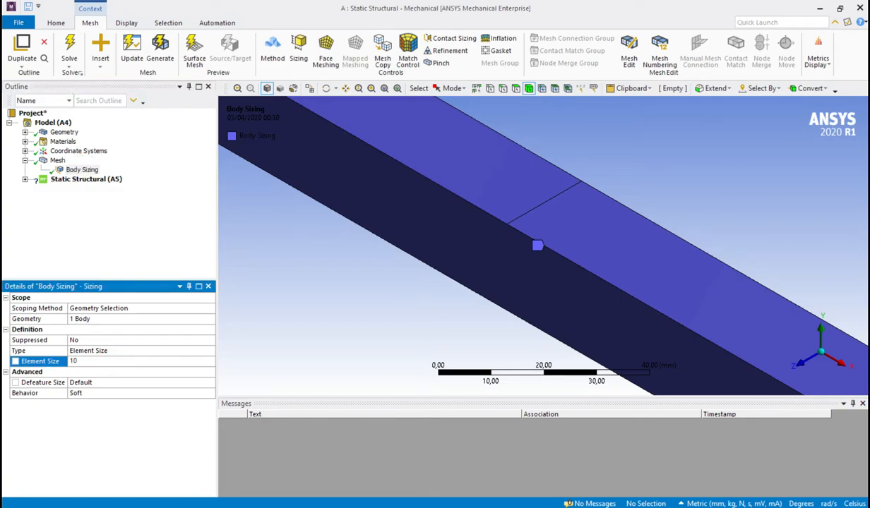
key("Return")
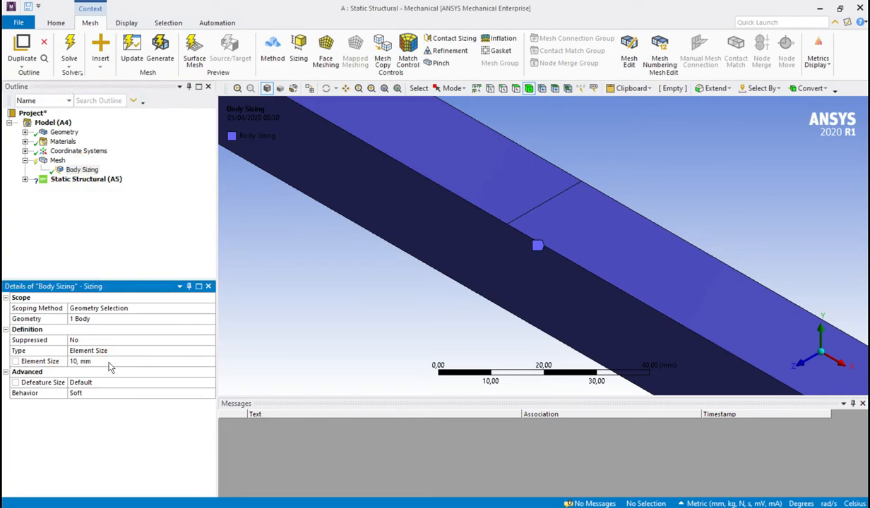
Regenerate the beam mesh with the 10 mm sizing and inspect the refined elements along the beam
scroll(406, 270, "down", 5)
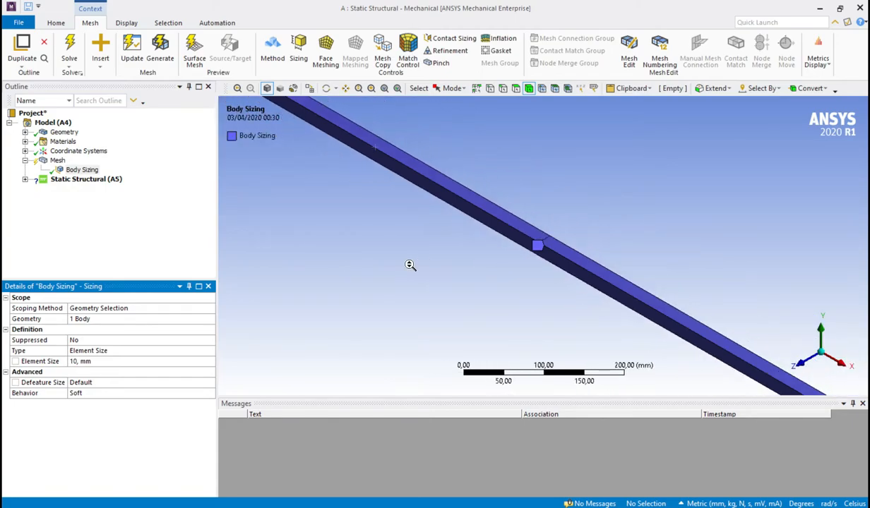
left_click(160, 52)
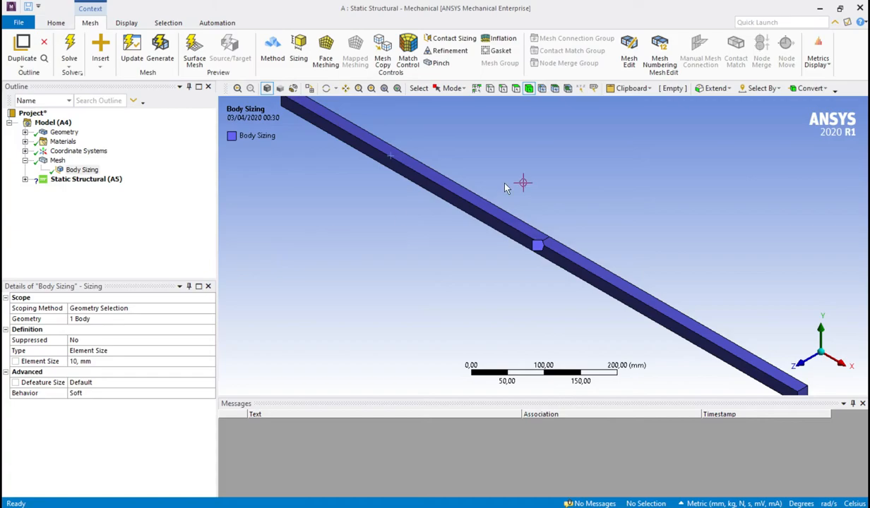
left_click(58, 160)
scroll(482, 181, "up", 2)
scroll(453, 185, "up", 2)
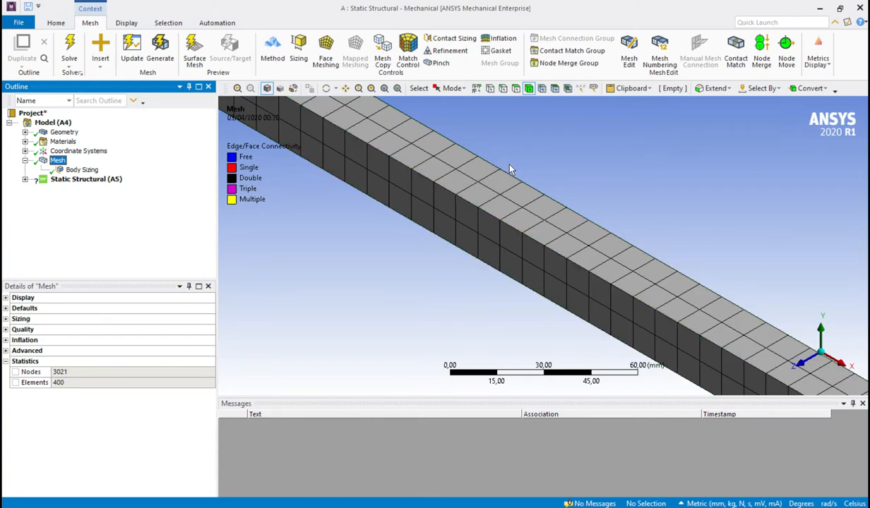
scroll(509, 169, "down", 5)
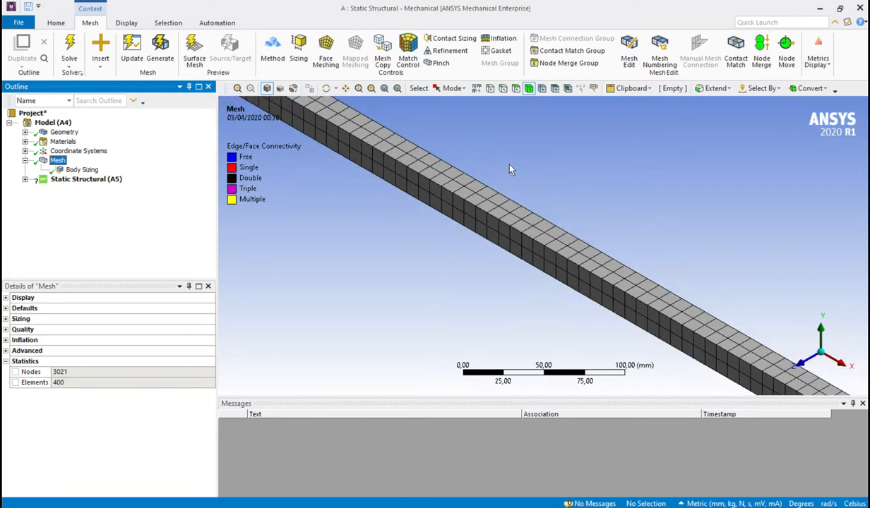
Examine the node and element counts in the refined mesh's statistics
left_click(75, 372)
left_click(77, 382)
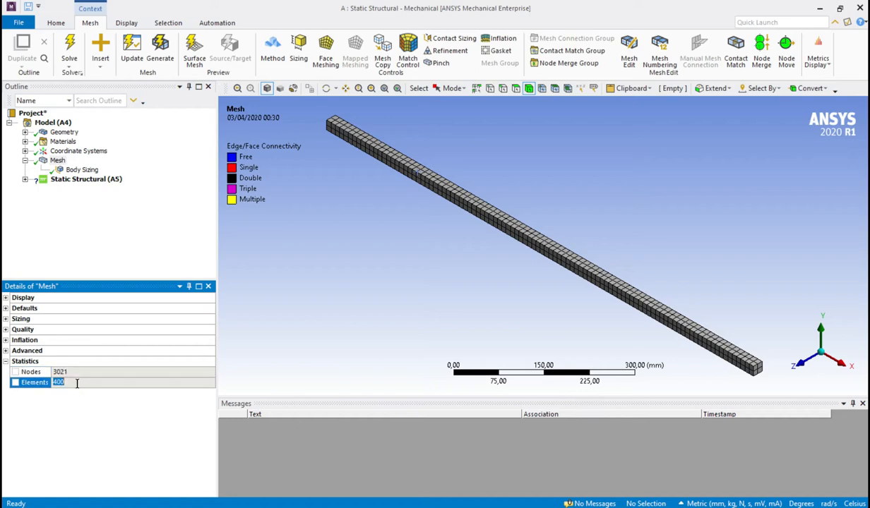
left_click(73, 383)
left_click(73, 384)
left_click(75, 371)
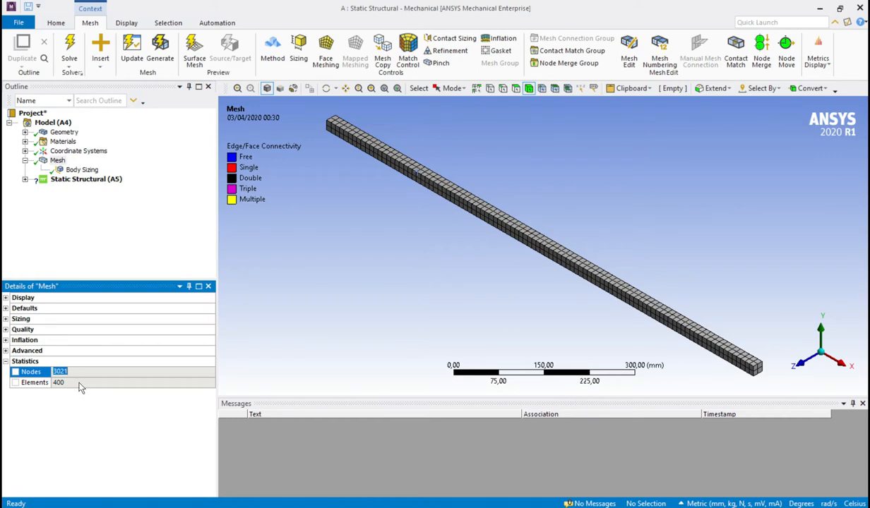
left_click(72, 382)
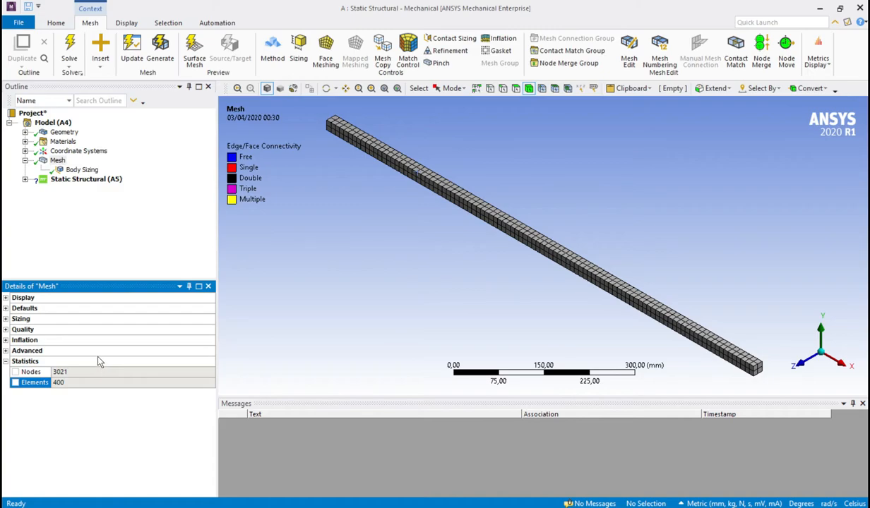
left_click(79, 371)
left_click(76, 384)
left_click(72, 373)
left_click(73, 382)
left_click(74, 372)
left_click(77, 382)
left_click(77, 371)
left_click(78, 382)
left_click(100, 244)
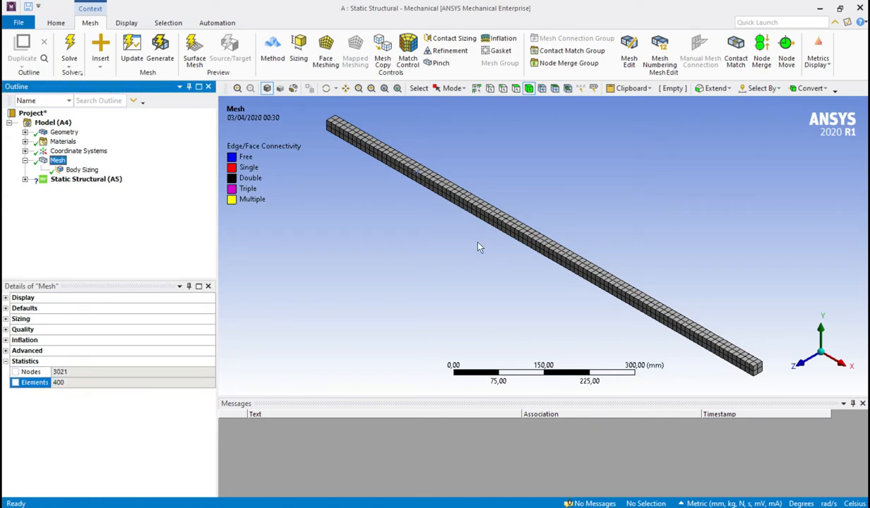
Collapse the mesh branch, expand and select the Static Structural analysis, and review the support types it offers
left_click(25, 161)
left_click(25, 170)
left_click(103, 171)
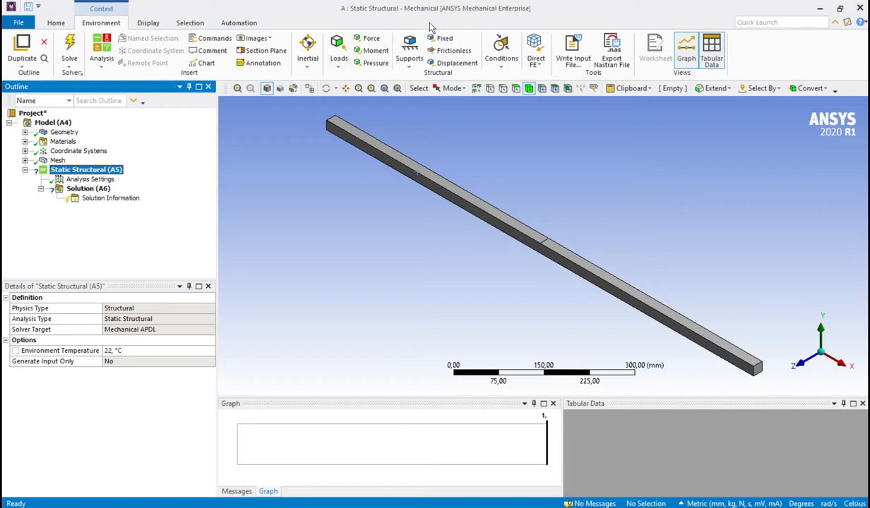
left_click(409, 55)
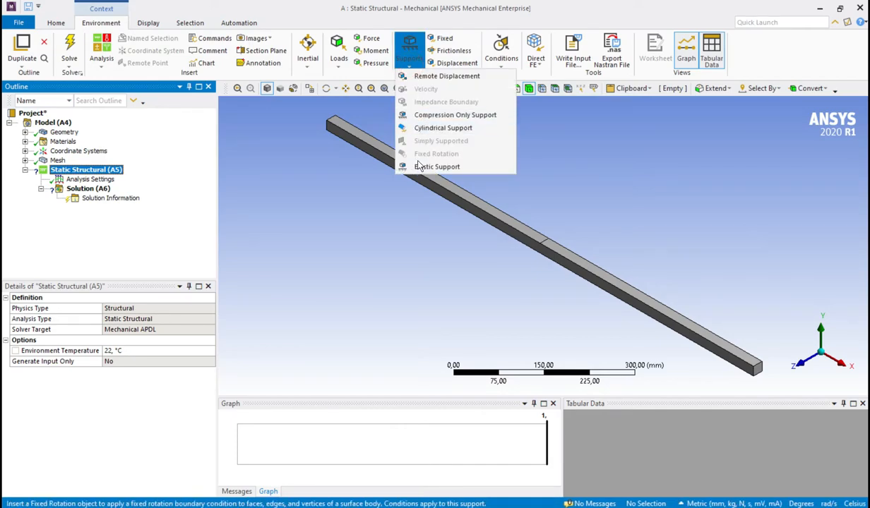
left_click(442, 14)
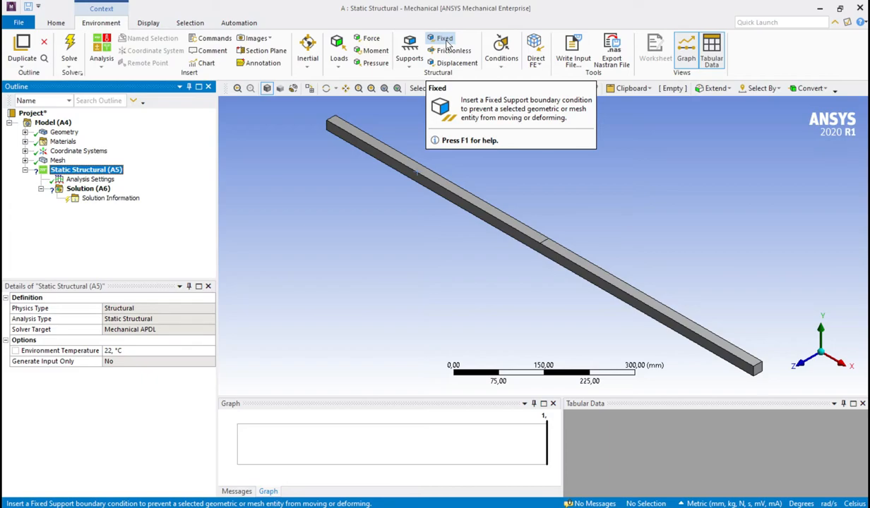
Add a fixed support to the static structural analysis and scope it to the lower edge of the beam's end face
left_click(446, 41)
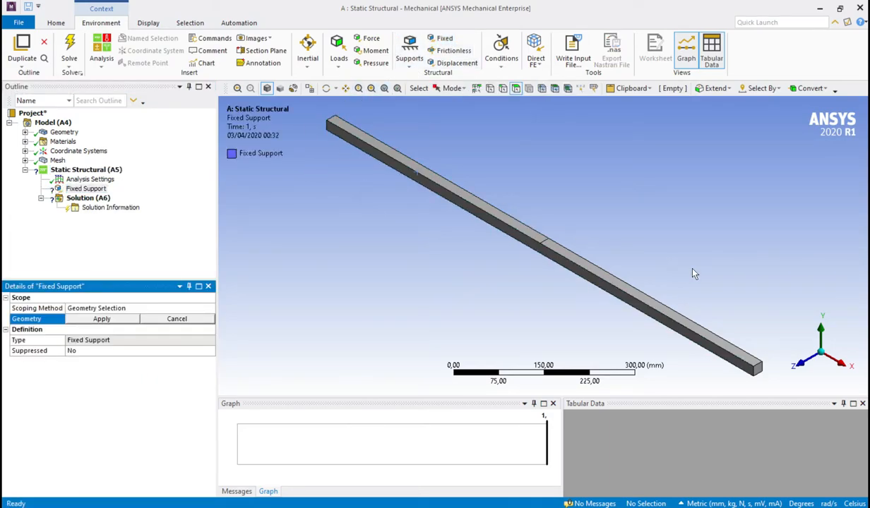
middle_click_drag(391, 226, 598, 225)
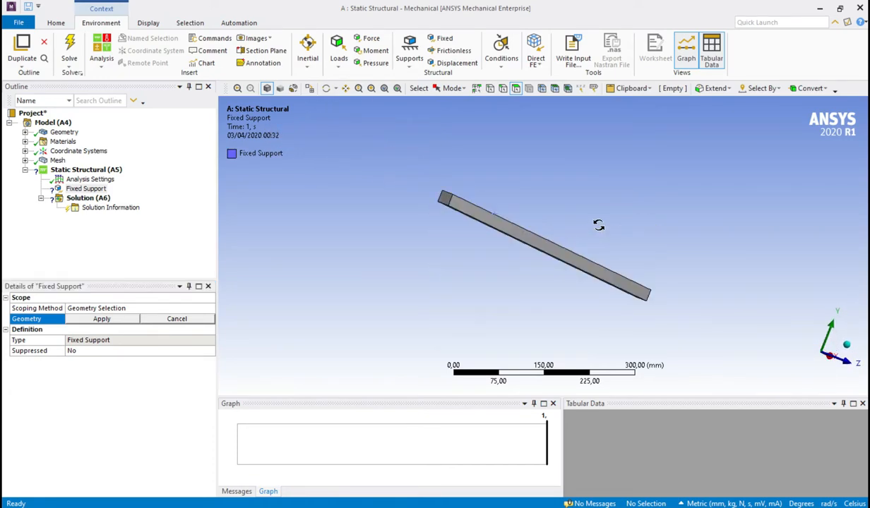
scroll(413, 206, "up", 2)
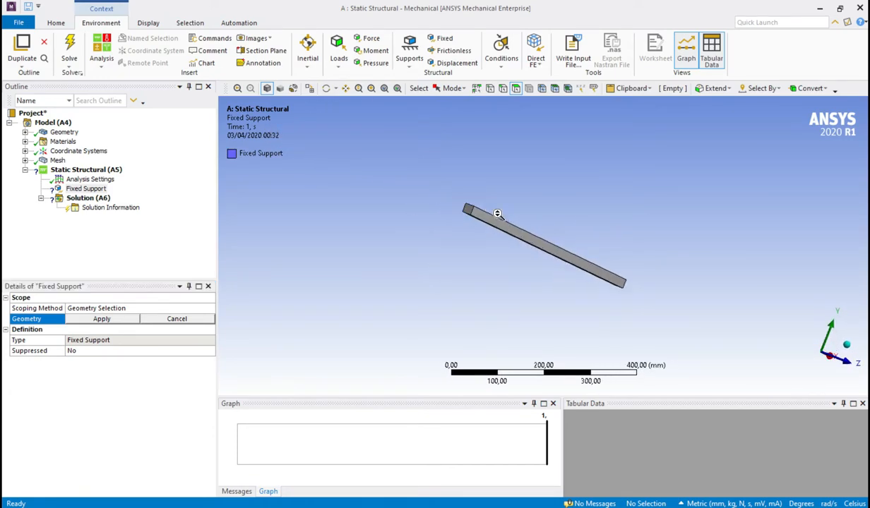
left_click(371, 88)
left_click_drag(408, 173, 590, 302)
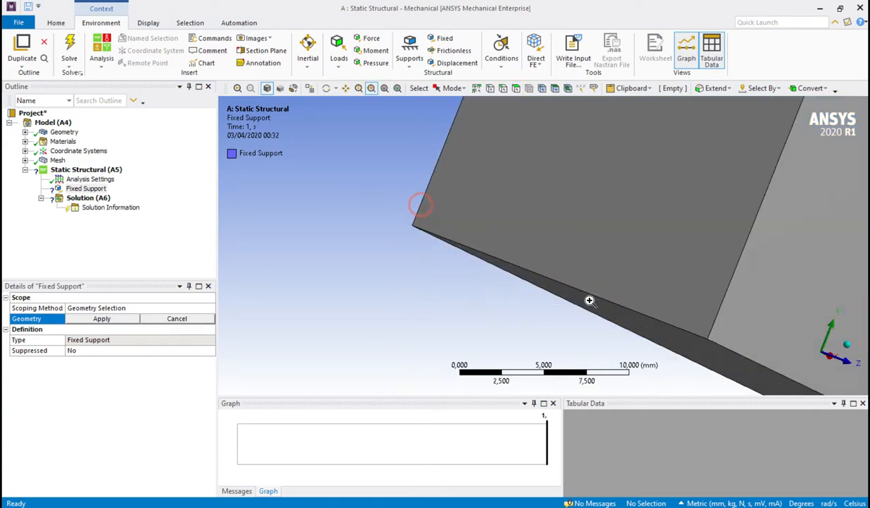
left_click(373, 15)
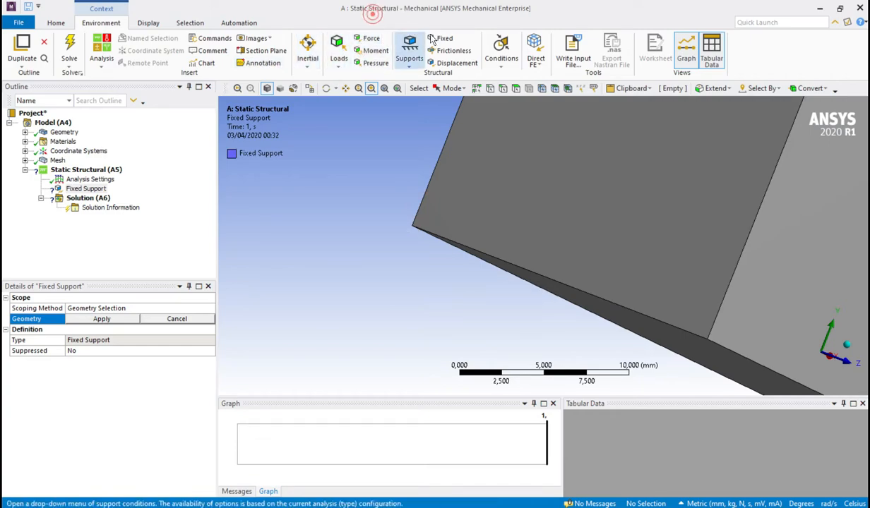
left_click(441, 38)
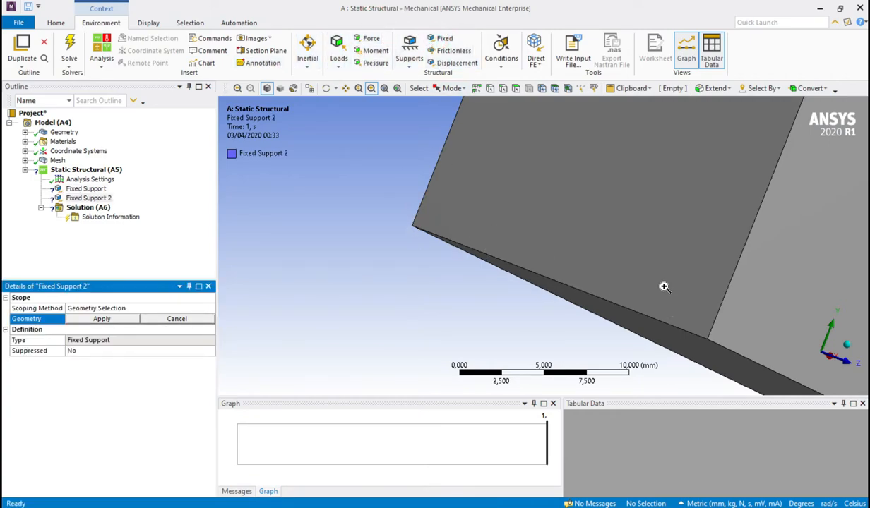
left_click(112, 317)
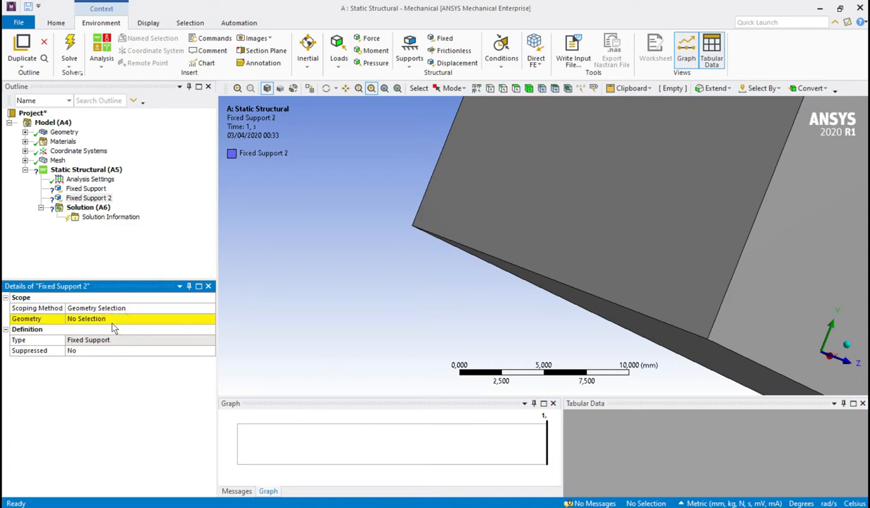
left_click(112, 322)
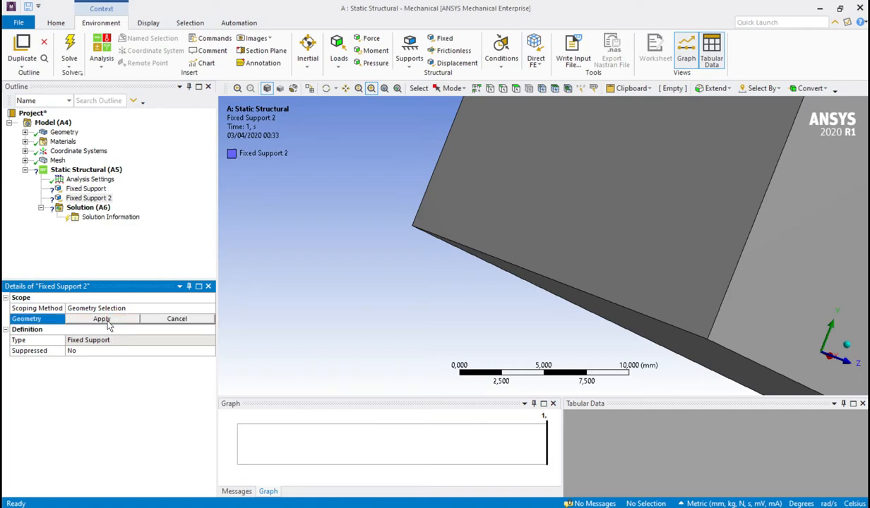
left_click(504, 88)
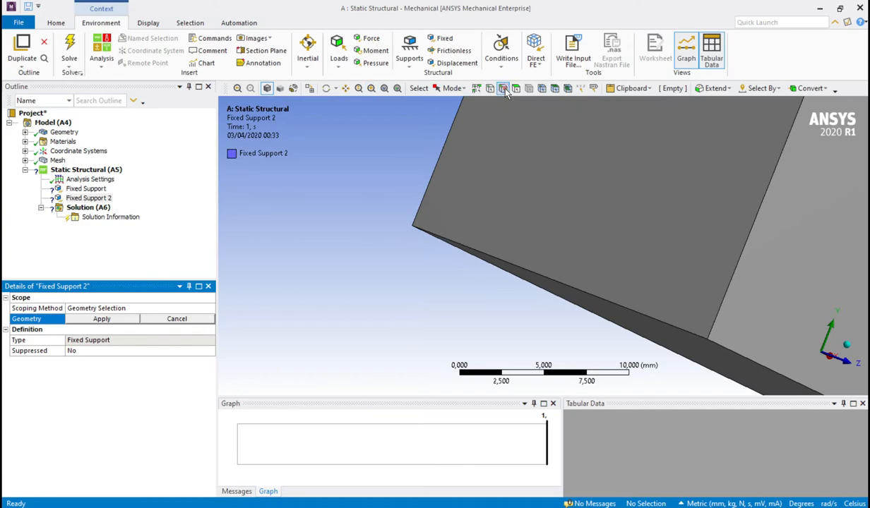
left_click(443, 235)
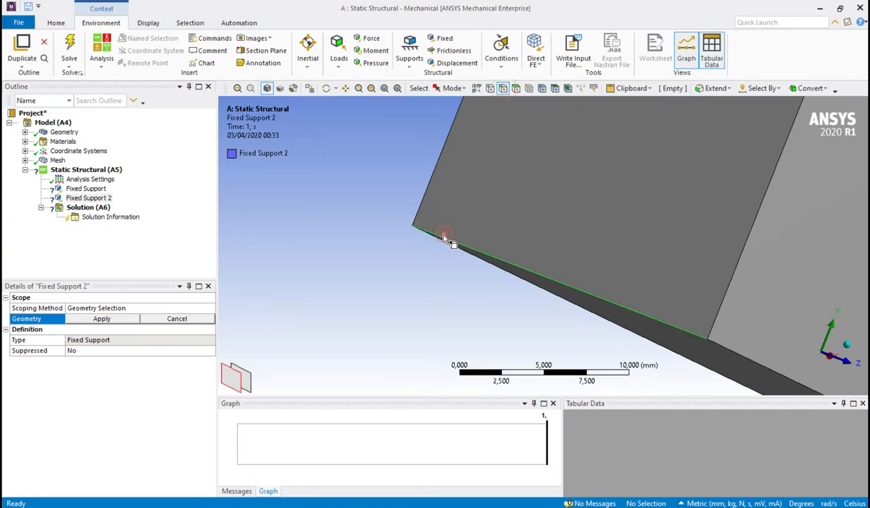
left_click(102, 320)
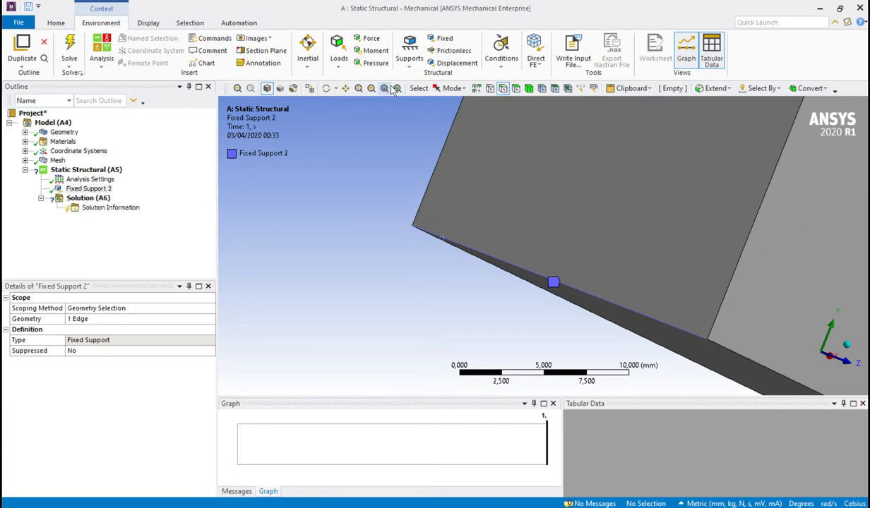
left_click(383, 88)
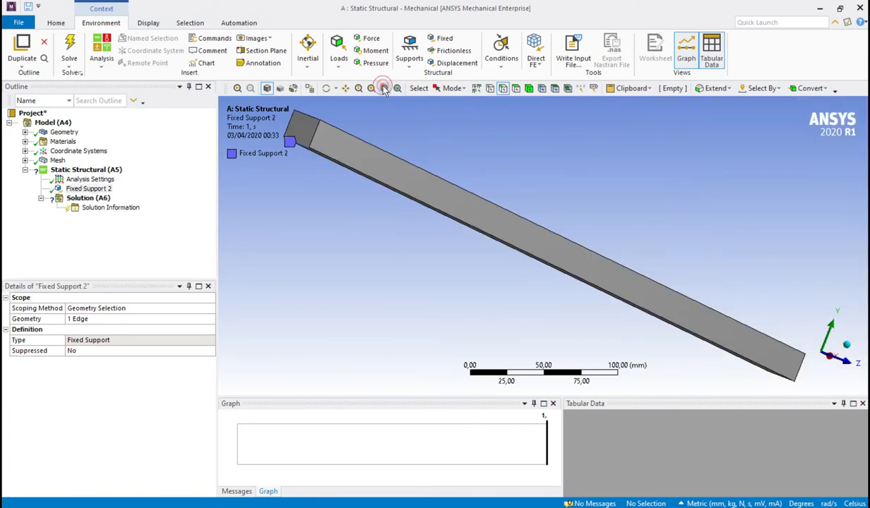
middle_click_drag(573, 187, 749, 277)
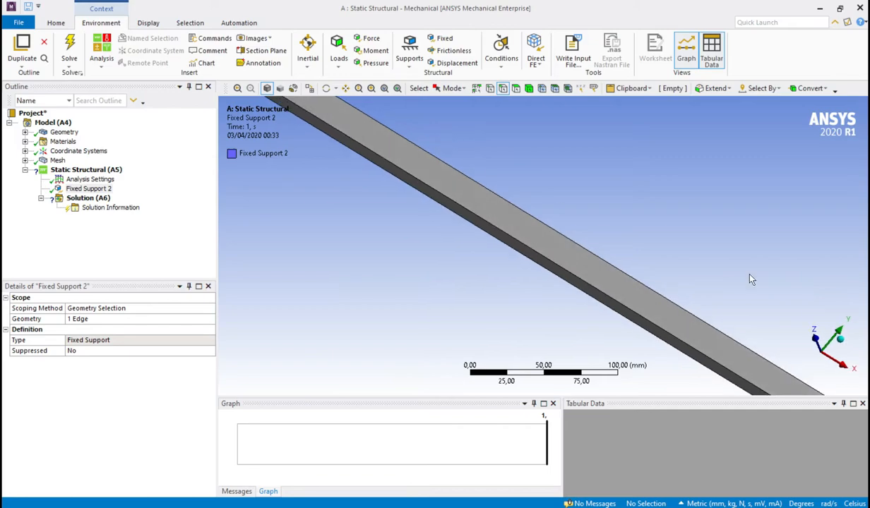
Add a displacement support to the static structural analysis and select the lower edge of the beam's opposite end face for it
left_click(840, 344)
scroll(485, 248, "up", 2)
scroll(485, 247, "down", 3)
middle_click_drag(486, 247, 565, 225)
scroll(436, 131, "up", 1)
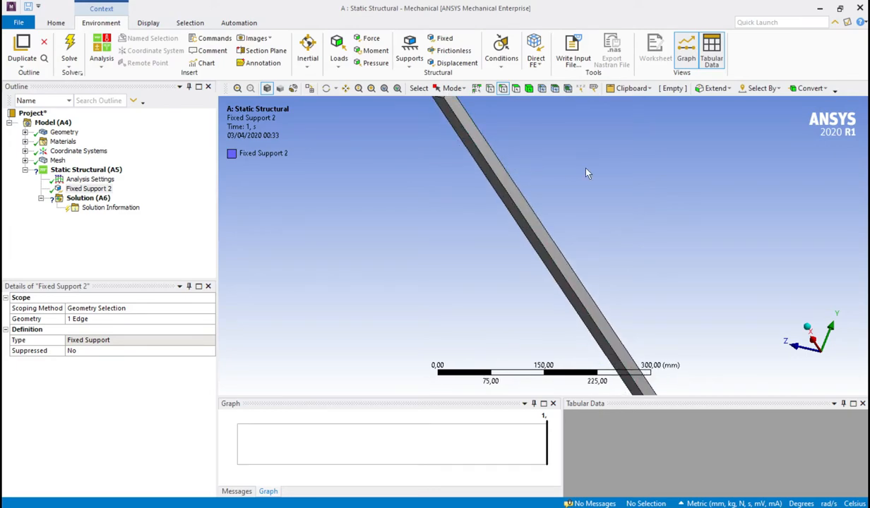
left_click(384, 89)
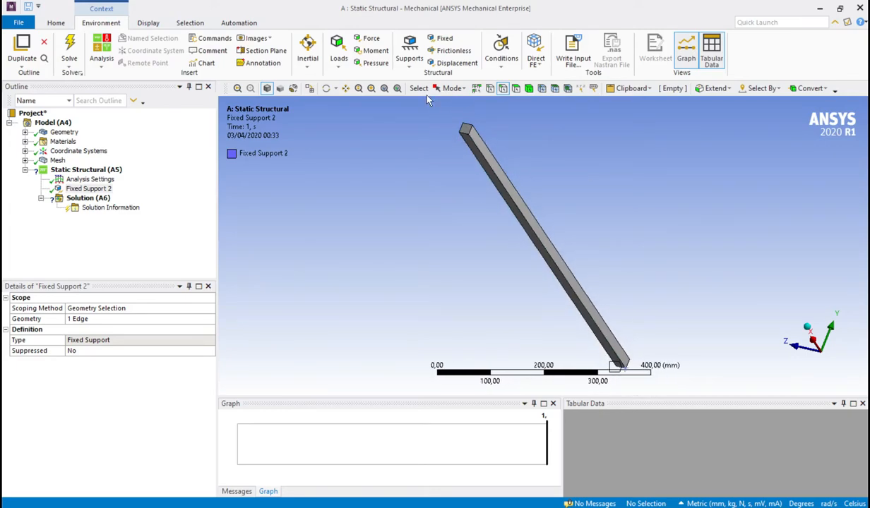
left_click(371, 88)
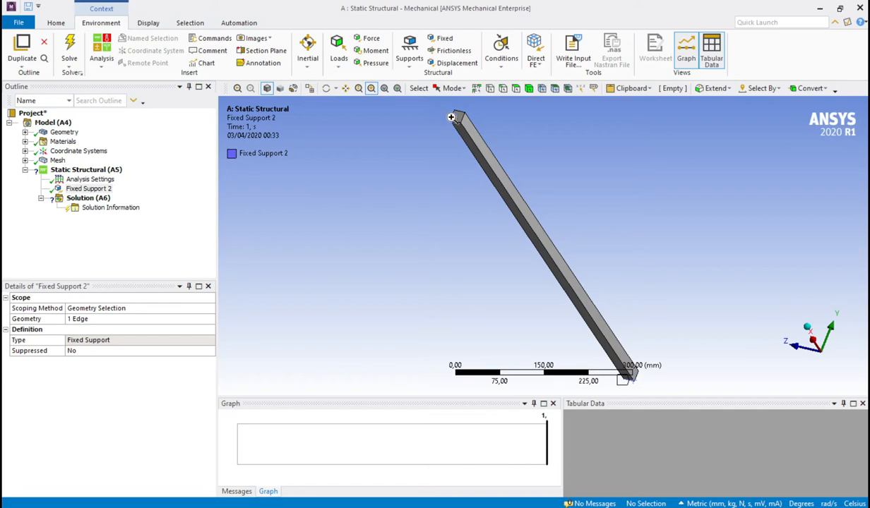
left_click_drag(436, 111, 472, 133)
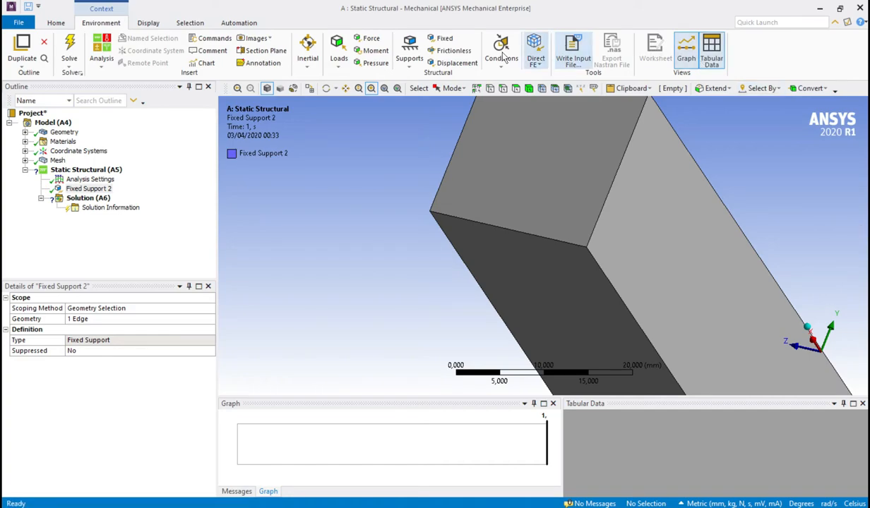
left_click(455, 63)
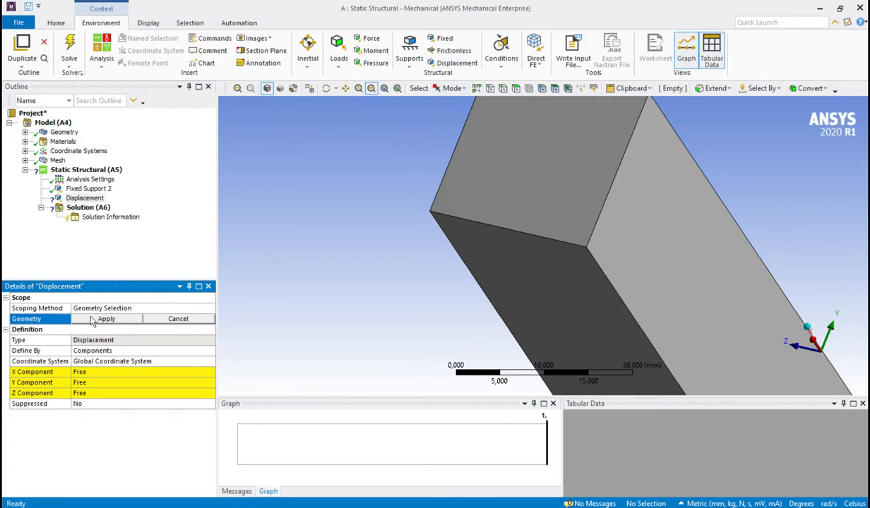
left_click(503, 89)
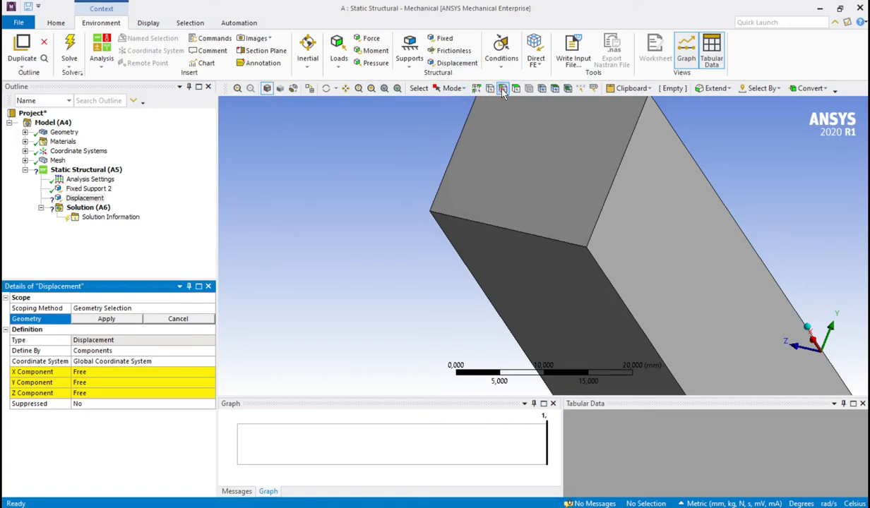
left_click(455, 221)
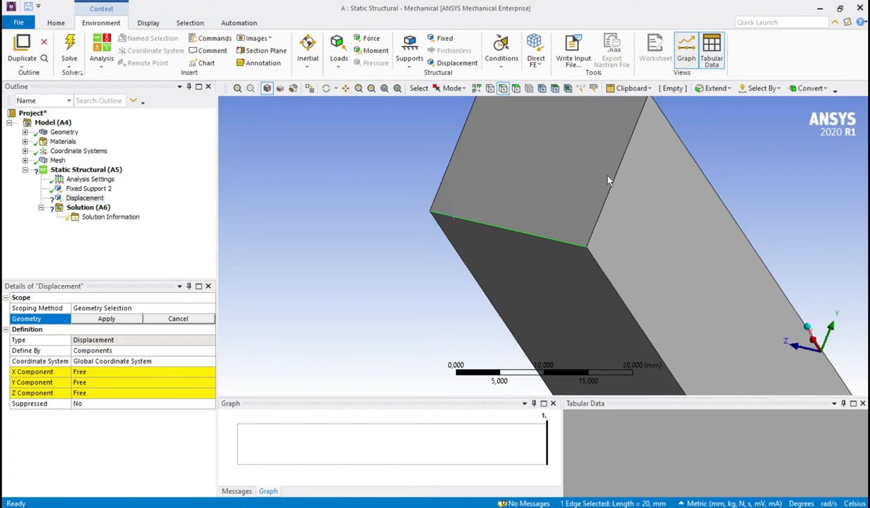
Set the displacement's Y and Z components to 0 mm and scope it to the selected end edge
left_click(99, 383)
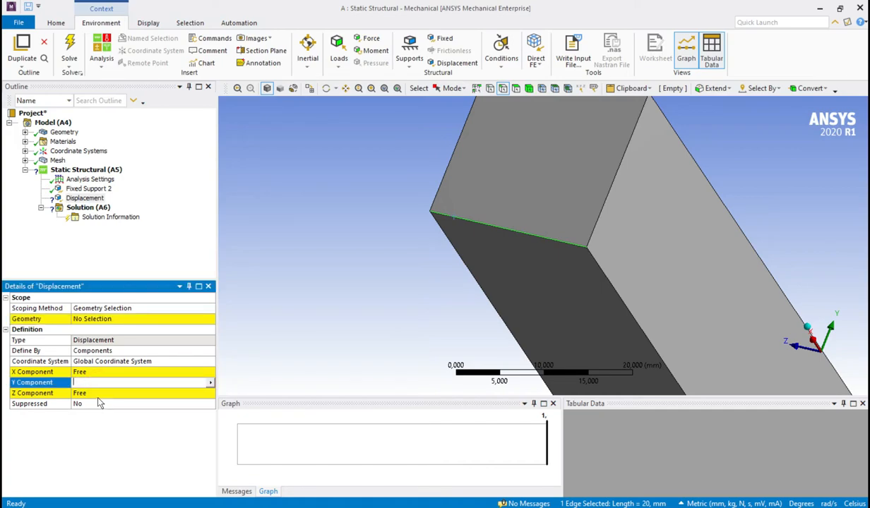
type("0")
left_click(97, 394)
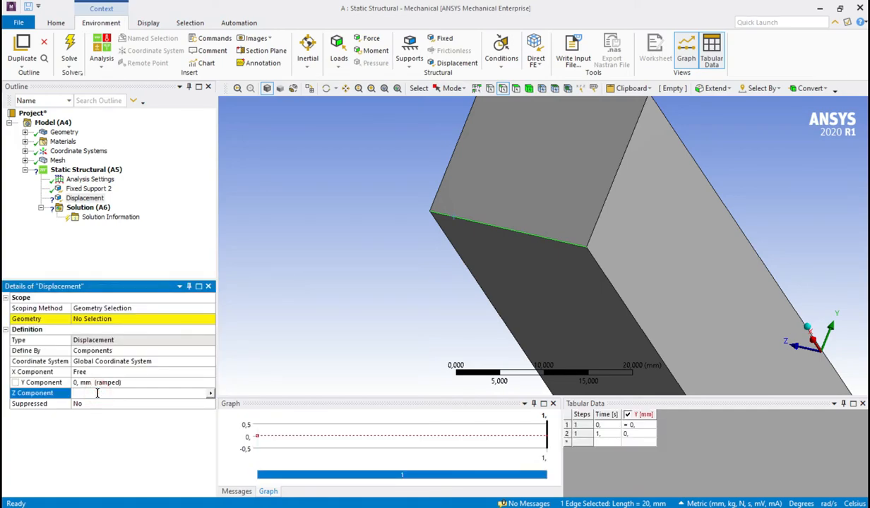
type("0")
left_click(112, 304)
left_click(107, 319)
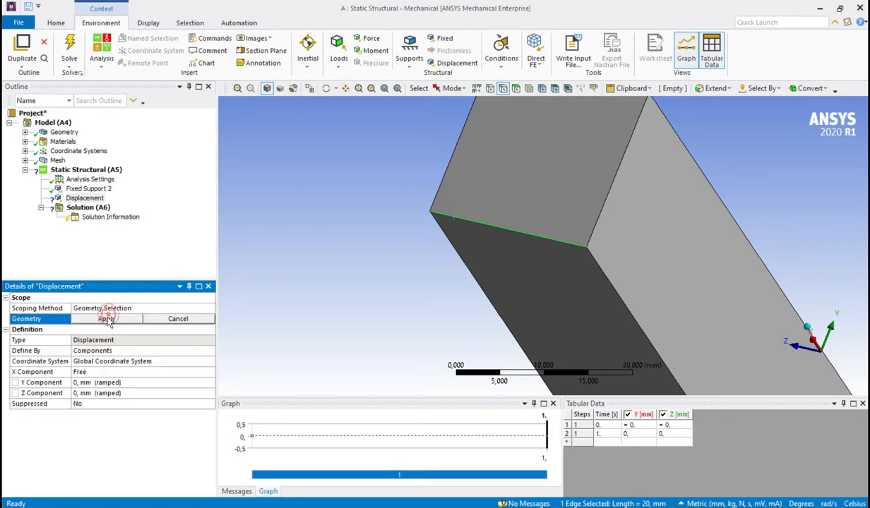
left_click(107, 320)
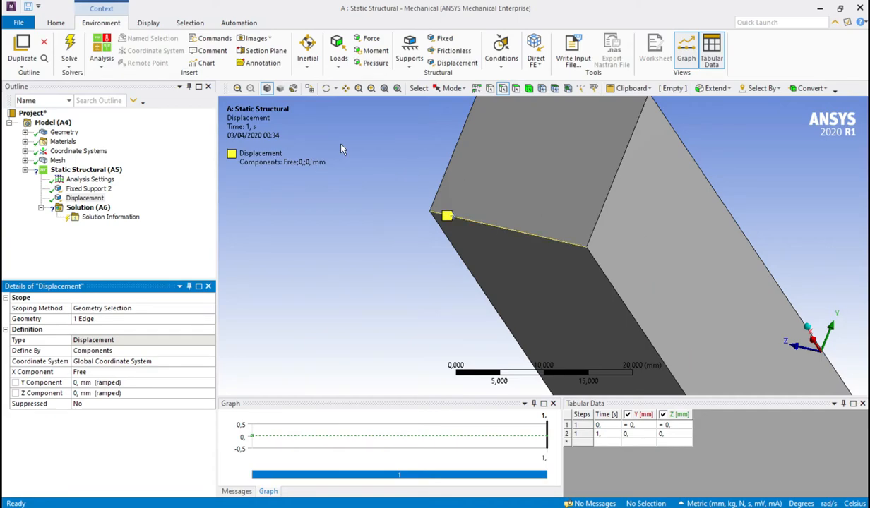
Add a force to the static structural analysis and scope it to the edge crossing the beam's top face at midspan
left_click(384, 88)
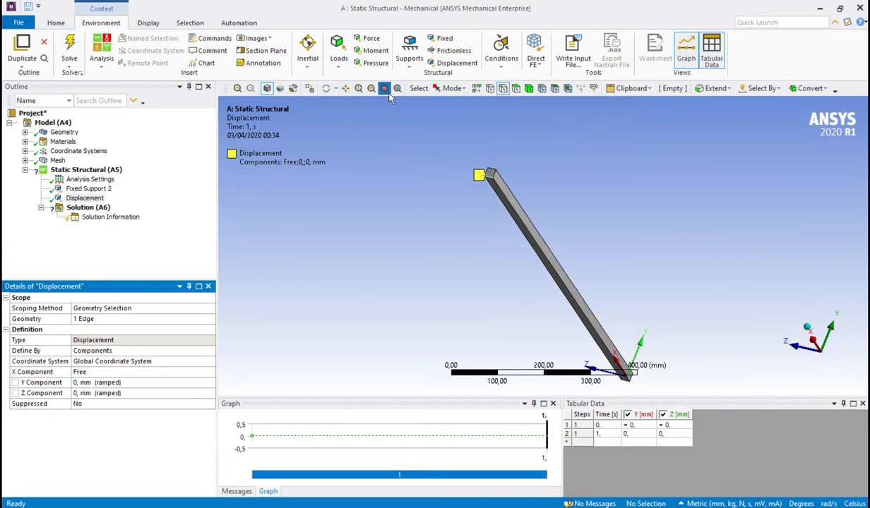
left_click(805, 330)
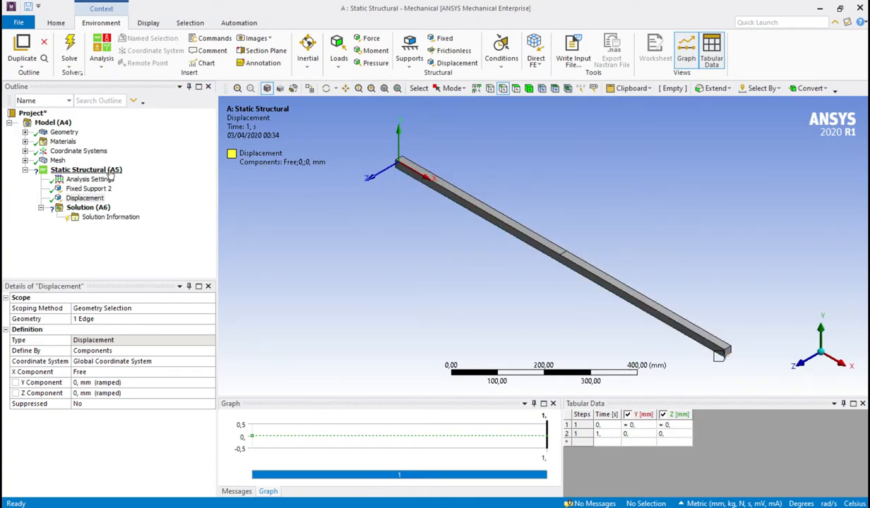
left_click(86, 169)
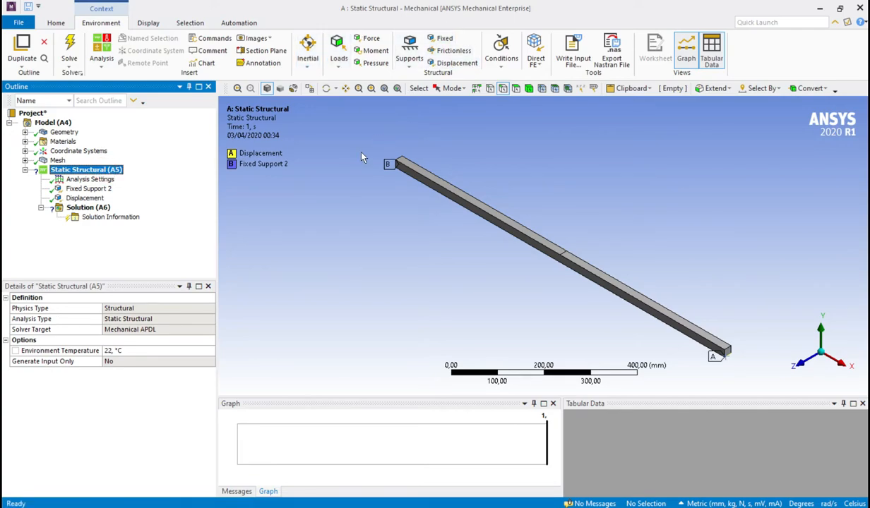
left_click(338, 57)
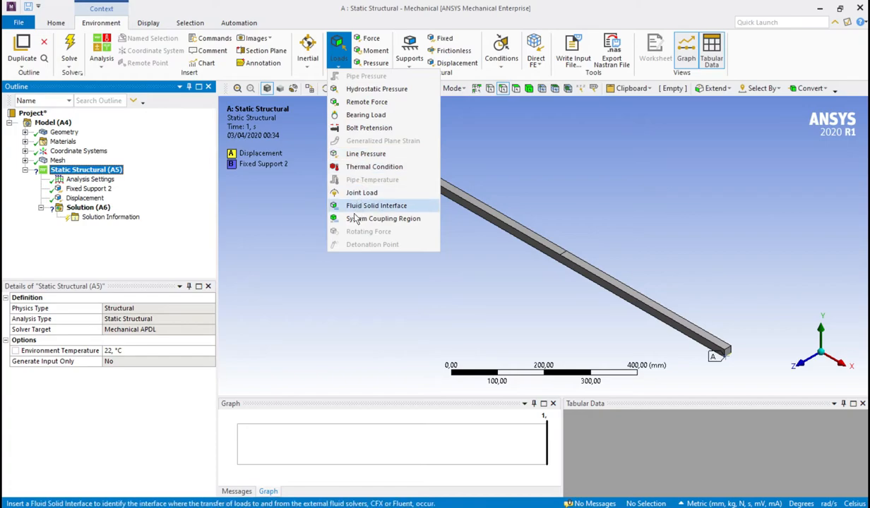
left_click(370, 12)
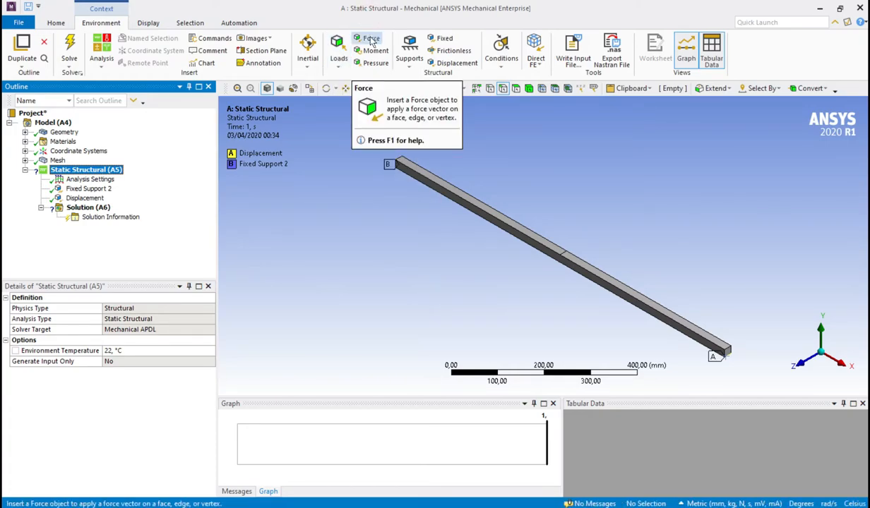
left_click(370, 39)
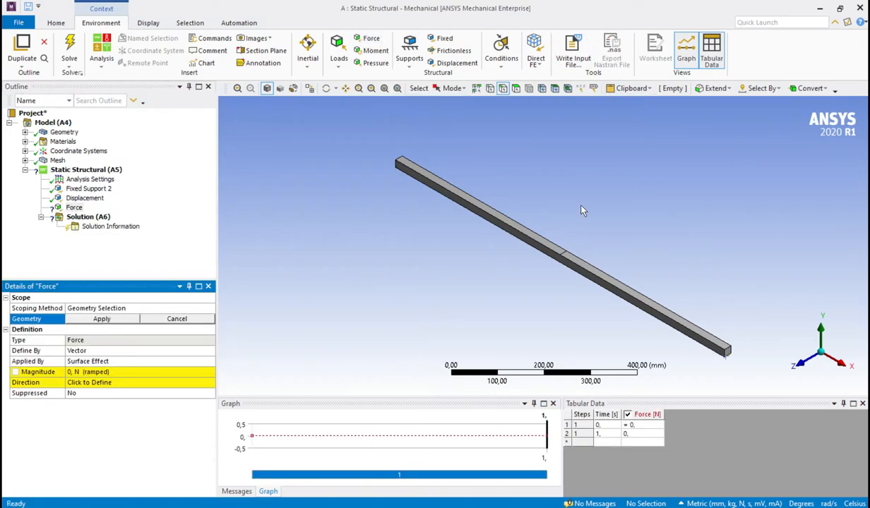
scroll(565, 257, "up", 5)
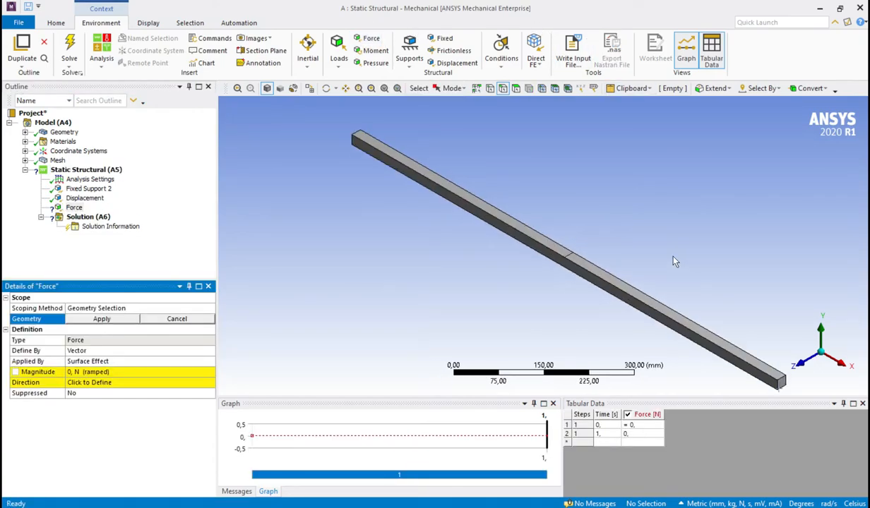
scroll(719, 318, "up", 3)
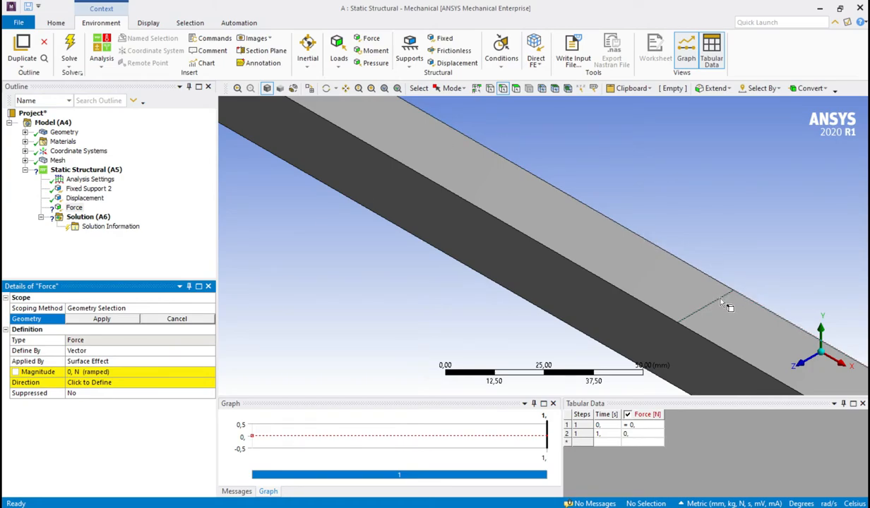
left_click(721, 303)
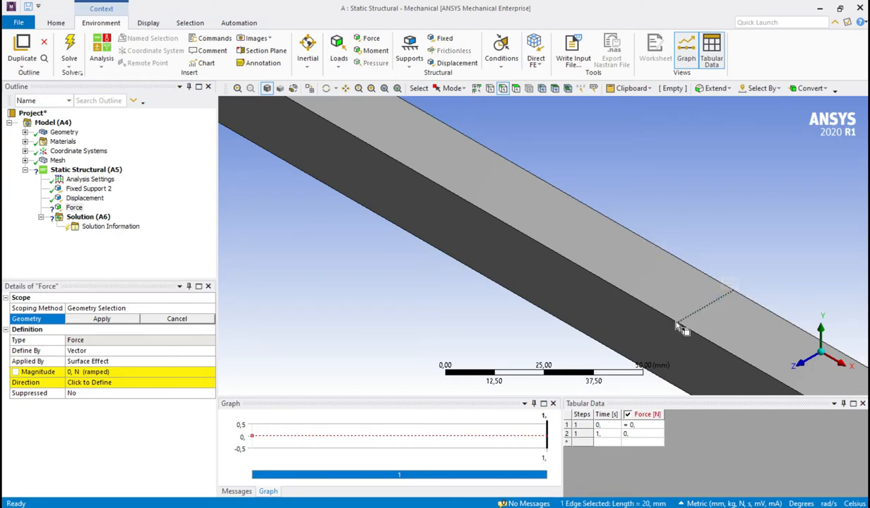
left_click(108, 320)
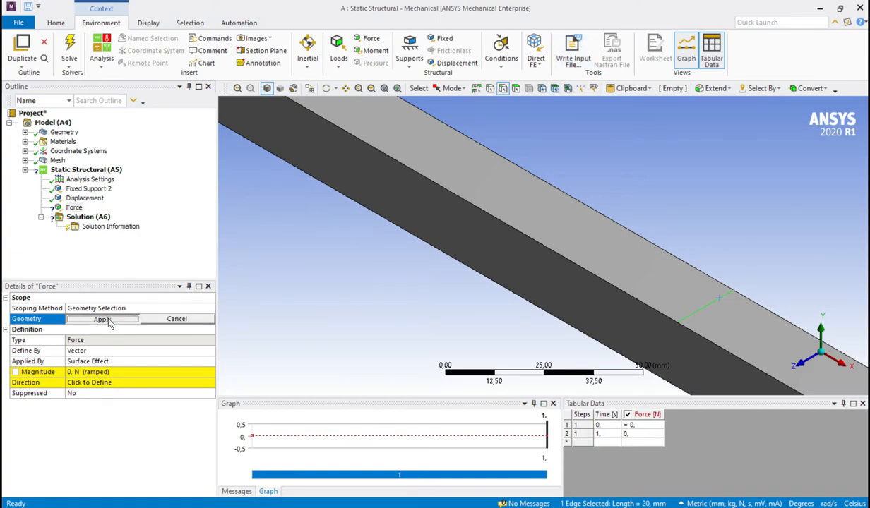
Define the force by components and set its Y component to -1000 N
left_click(109, 348)
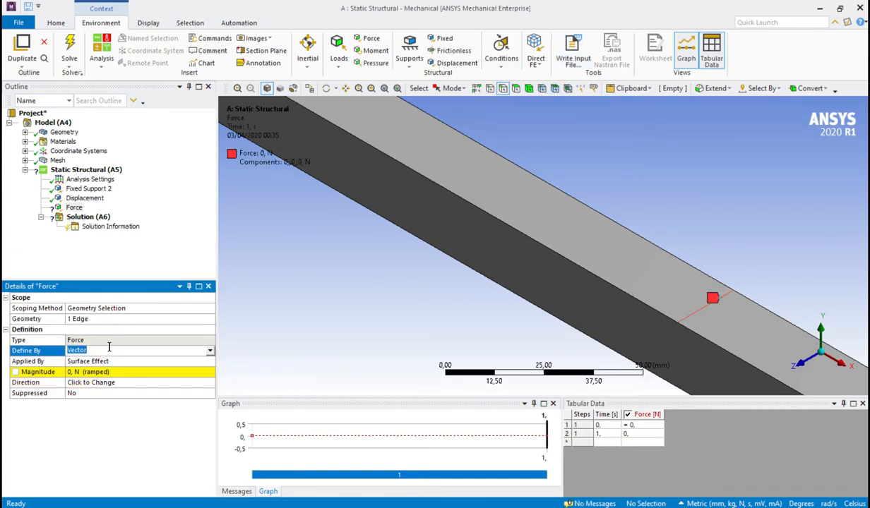
left_click(81, 428)
left_click(210, 350)
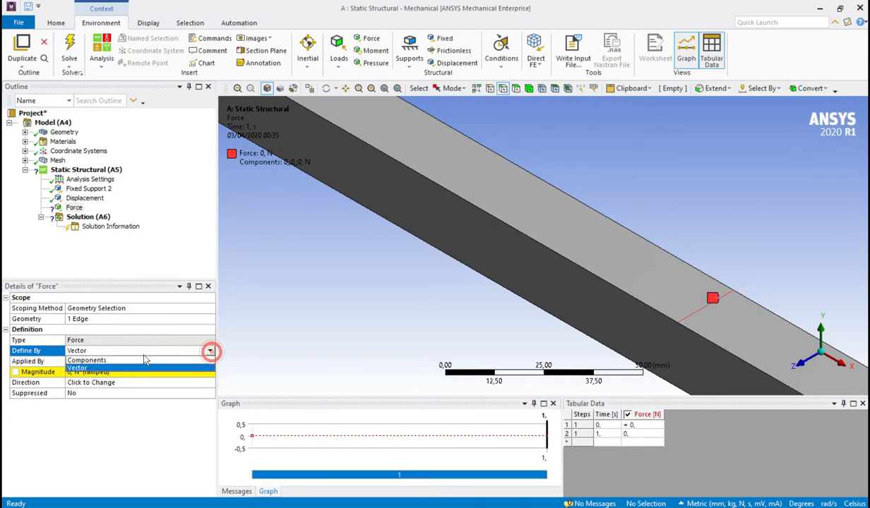
left_click(86, 368)
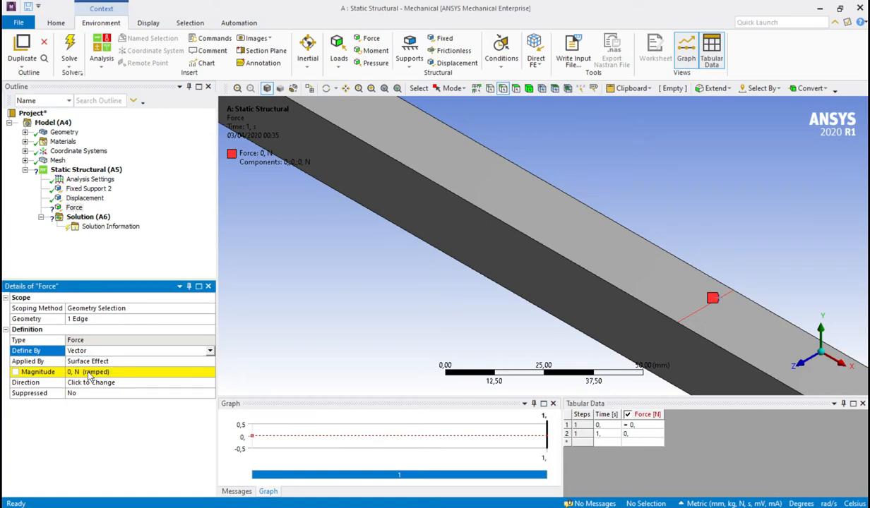
left_click(209, 353)
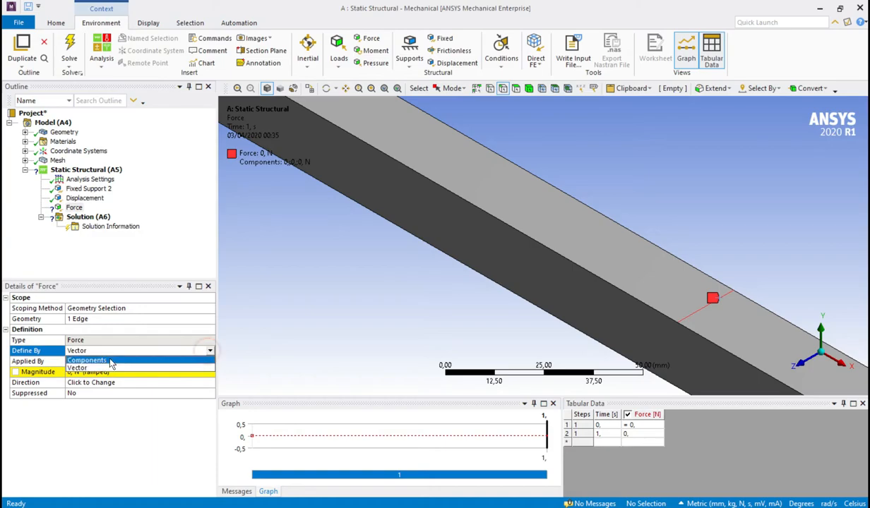
left_click(106, 362)
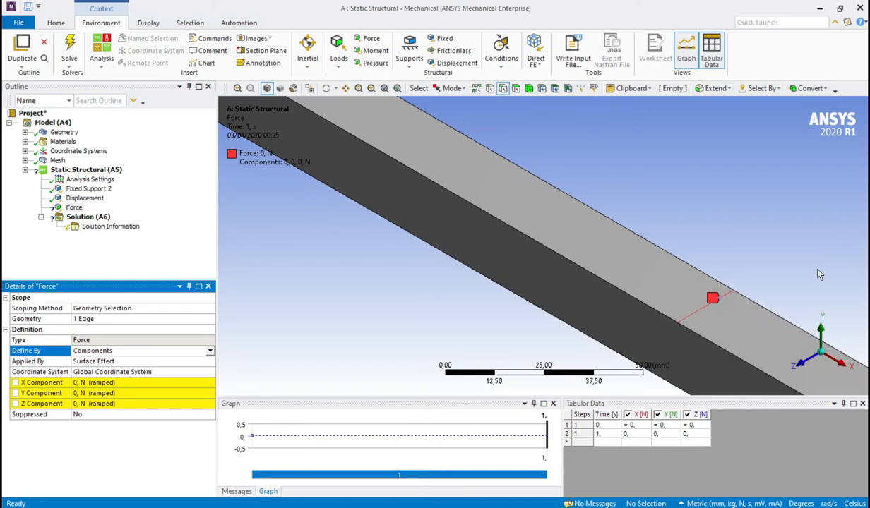
left_click(129, 393)
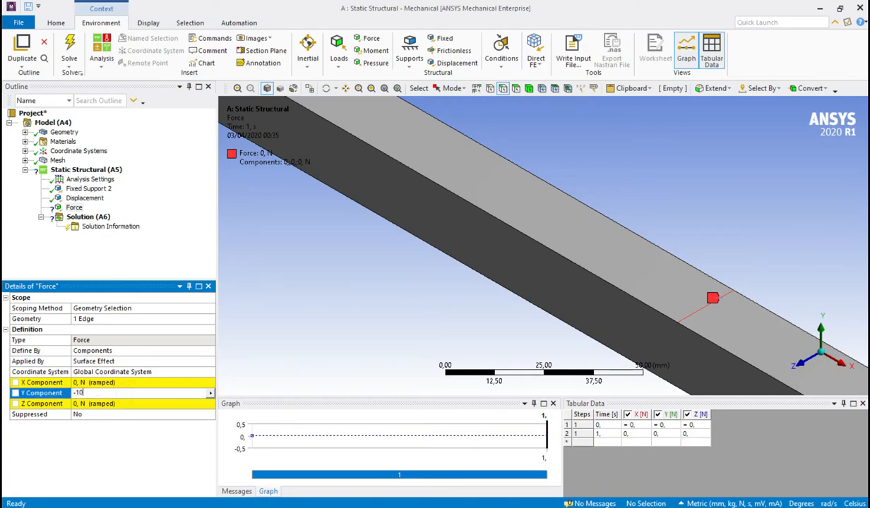
key("Return")
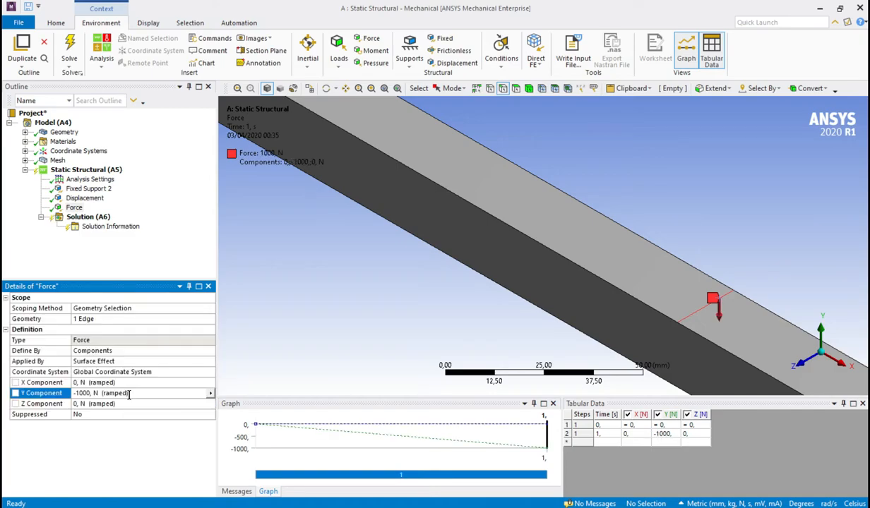
Show all loads and supports on the whole beam and solve the static structural analysis
left_click(99, 170)
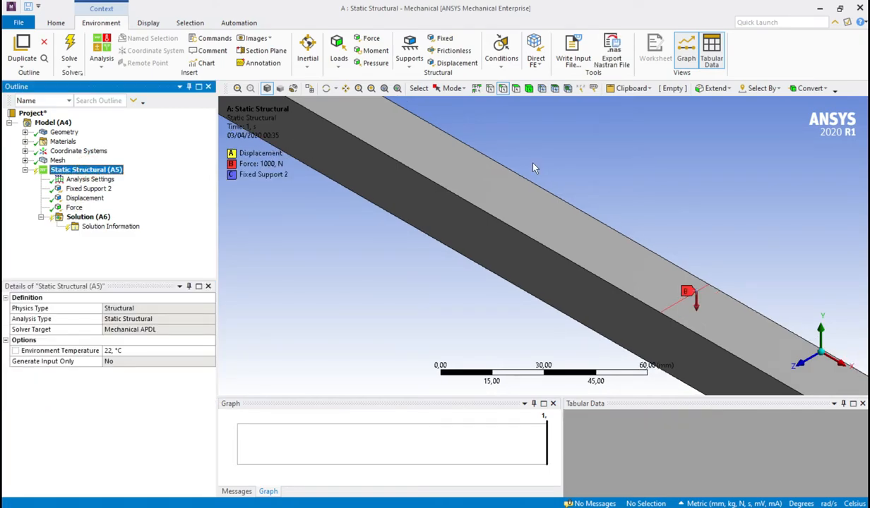
left_click(385, 88)
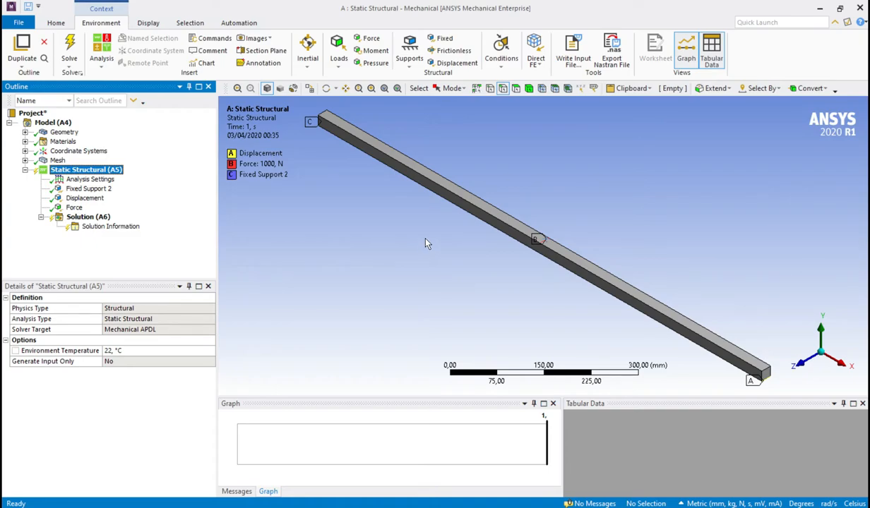
right_click(65, 172)
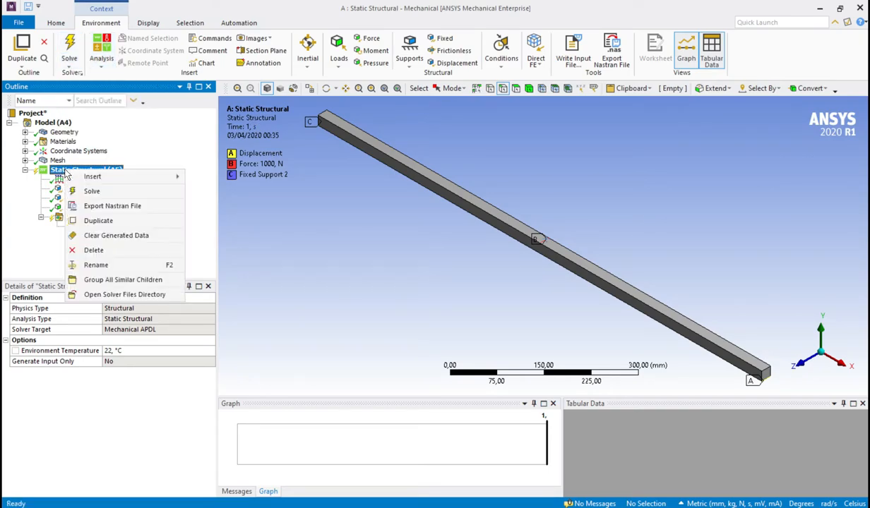
left_click(314, 223)
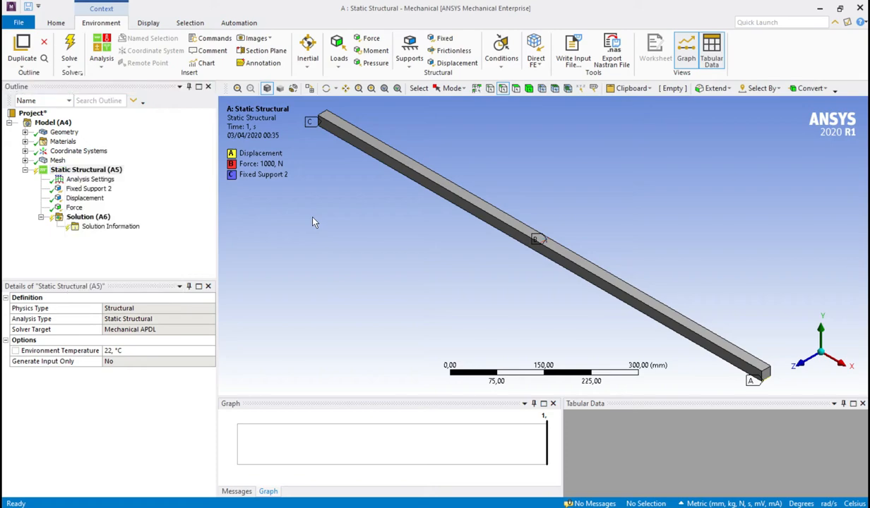
left_click(70, 46)
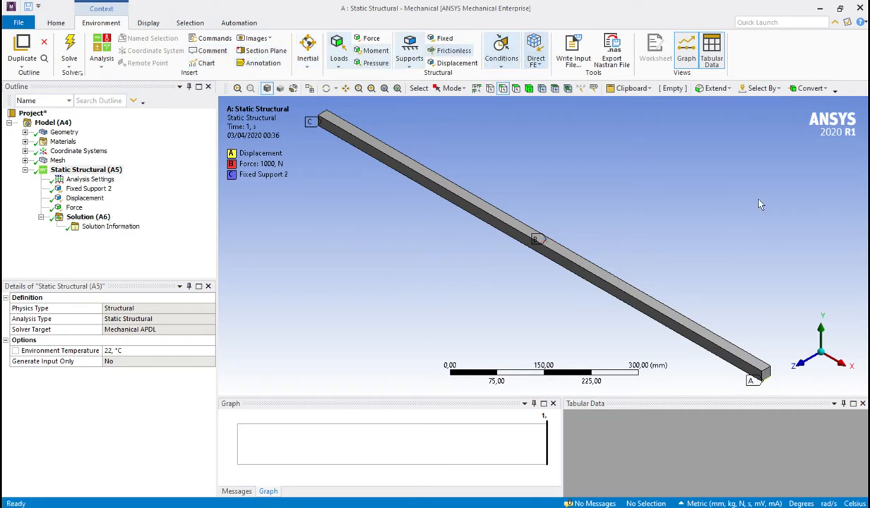
left_click(100, 218)
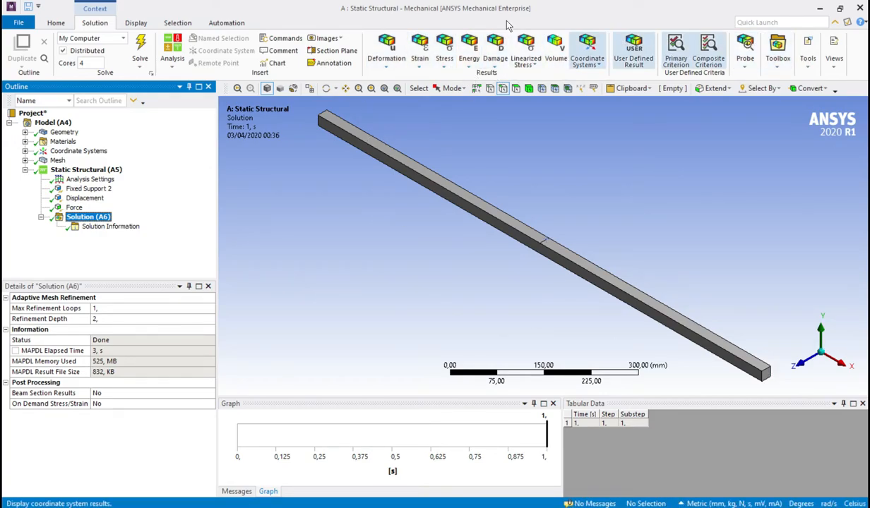
left_click(385, 62)
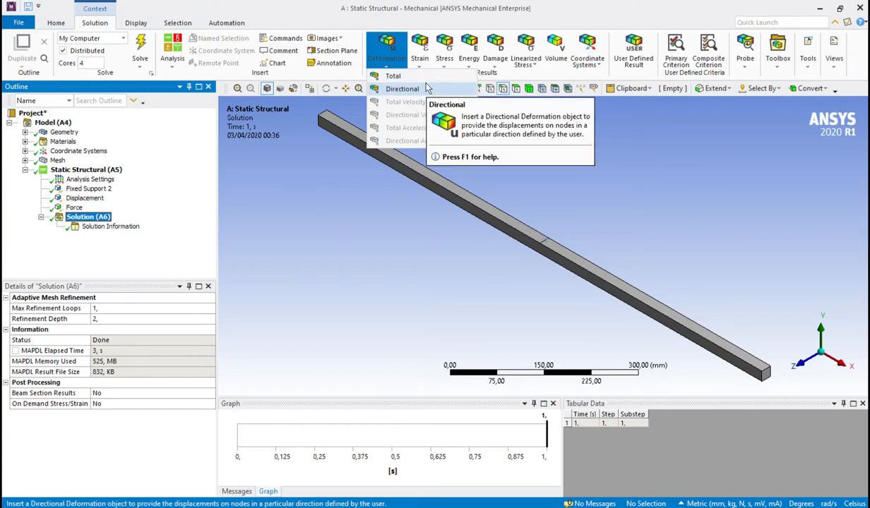
left_click(415, 89)
right_click(161, 242)
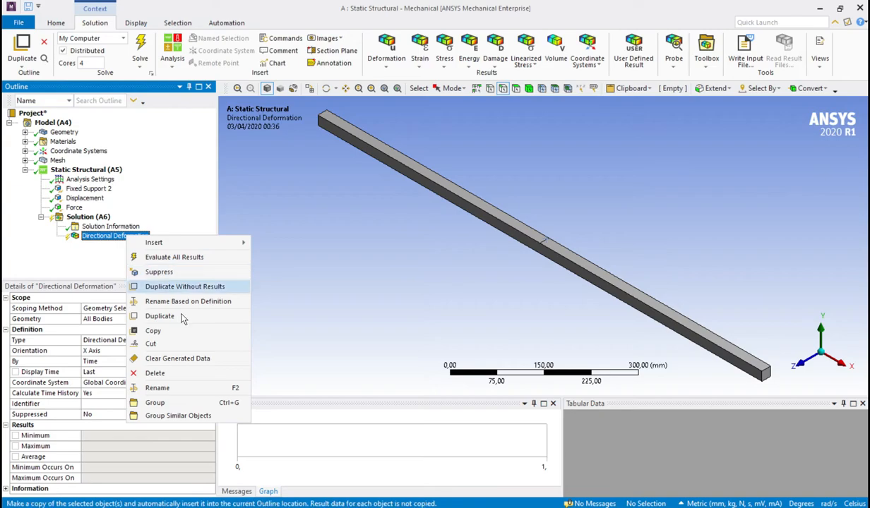
left_click(177, 368)
left_click(438, 304)
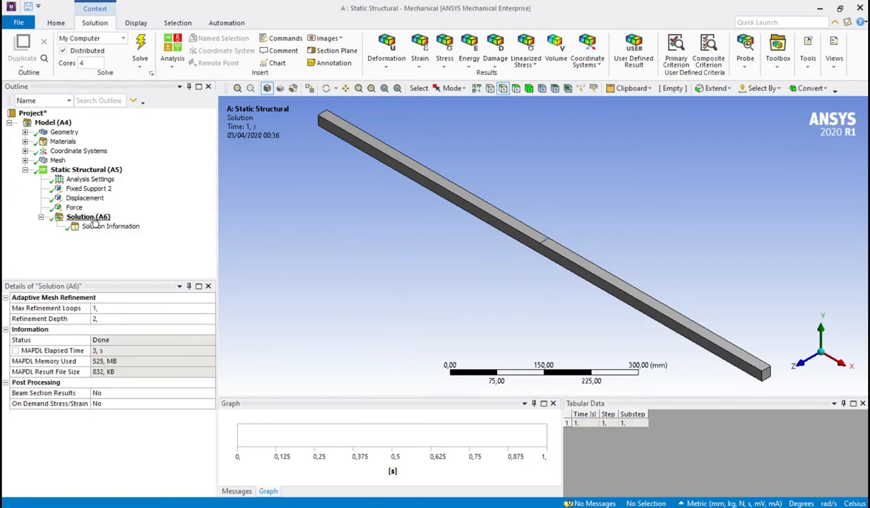
Add a total deformation result for all bodies to the solution and evaluate all results
left_click(390, 57)
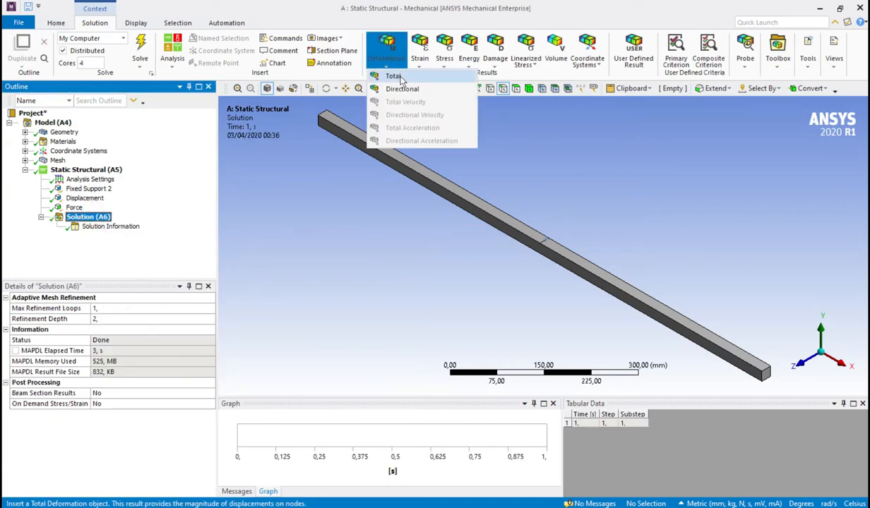
left_click(393, 76)
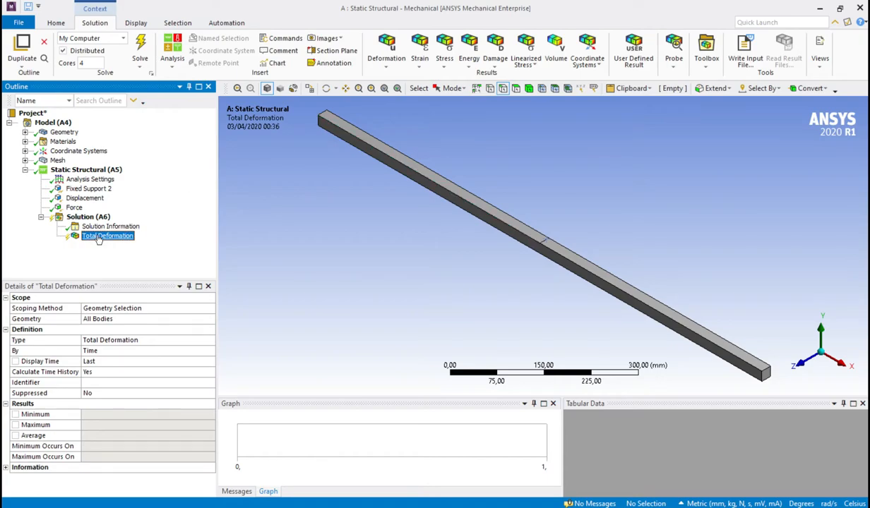
right_click(99, 239)
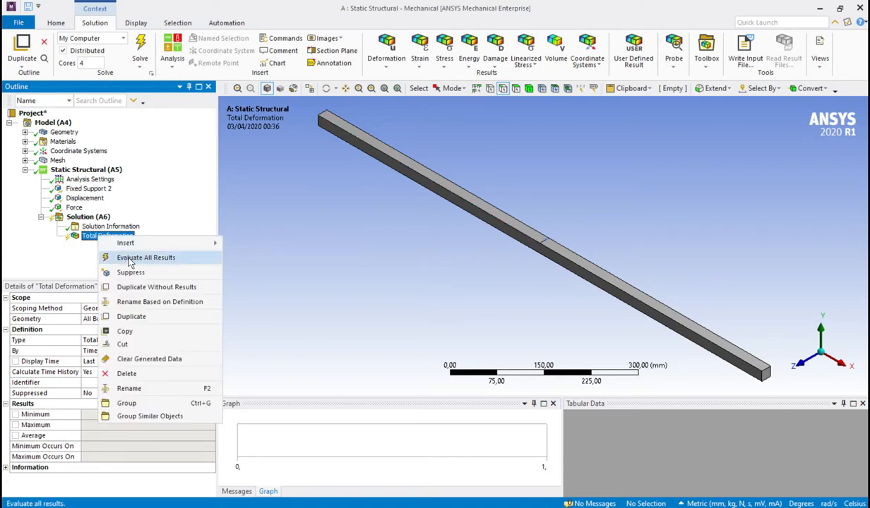
left_click(205, 260)
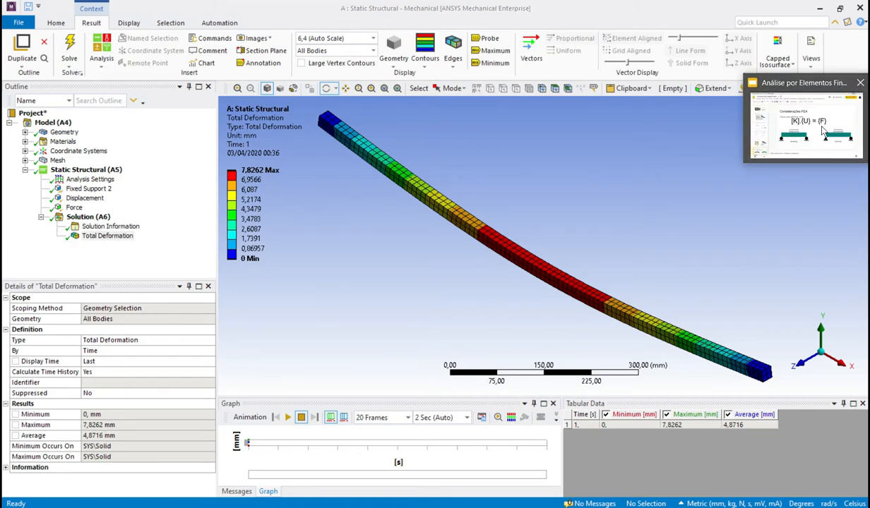
Switch to the Google Slides presentation to review the analytical maximum deflection, and return to the total deformation result in ANSYS Mechanical for comparison
left_click(794, 122)
left_click(80, 256)
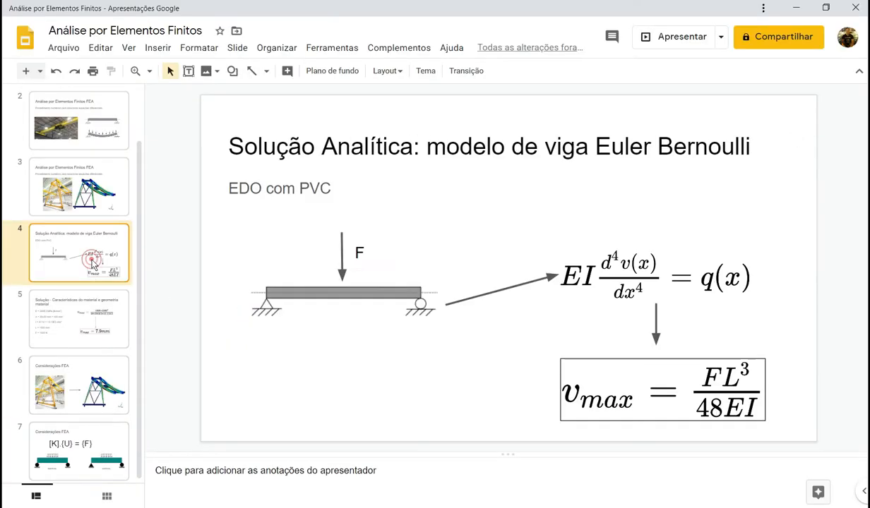
left_click(57, 294)
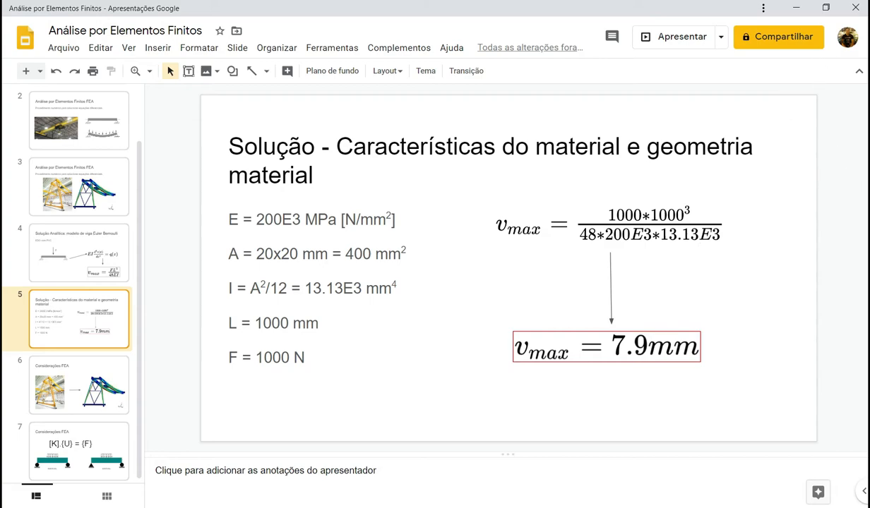
key("alt+Tab")
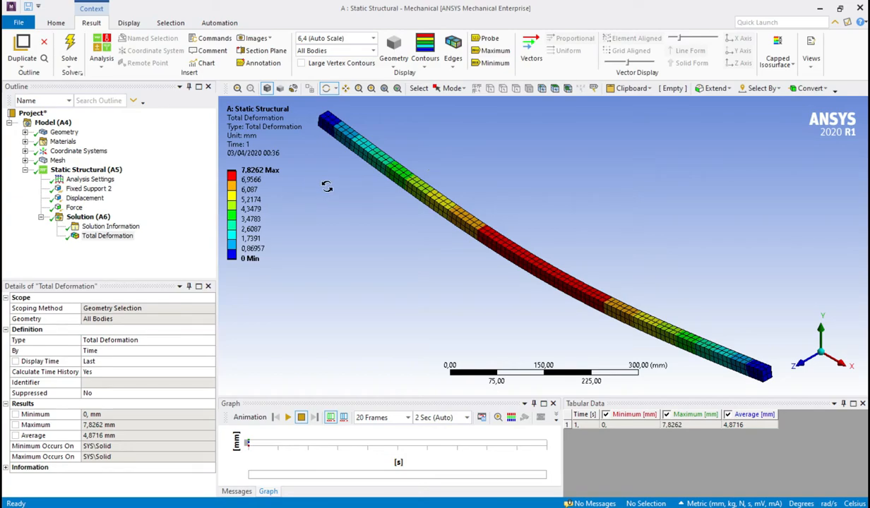
left_click(108, 236)
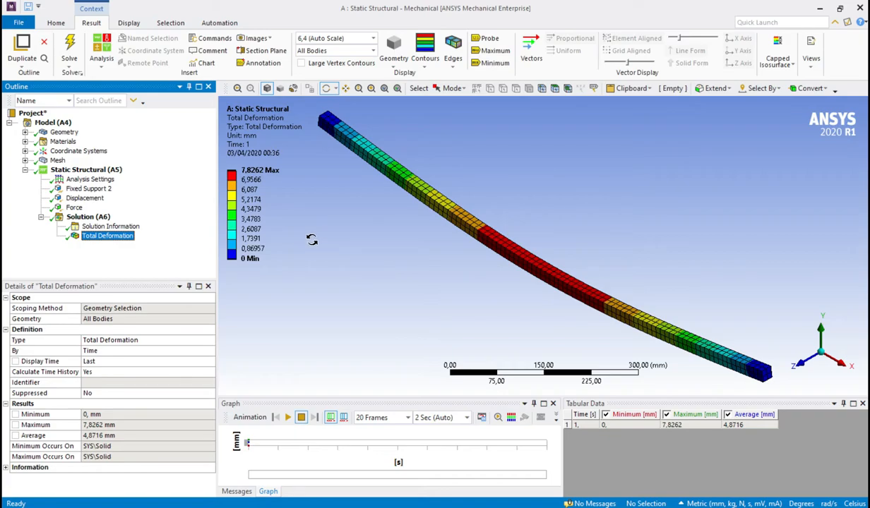
Set the element size of the beam mesh's body sizing to 5 mm
left_click(24, 169)
left_click(24, 161)
left_click(56, 161)
left_click(79, 170)
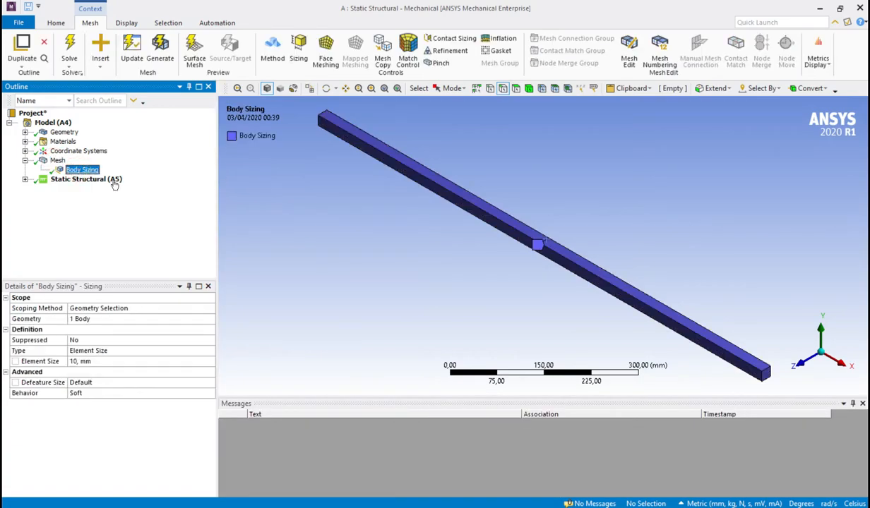
left_click(86, 361)
left_click_drag(86, 362, 71, 362)
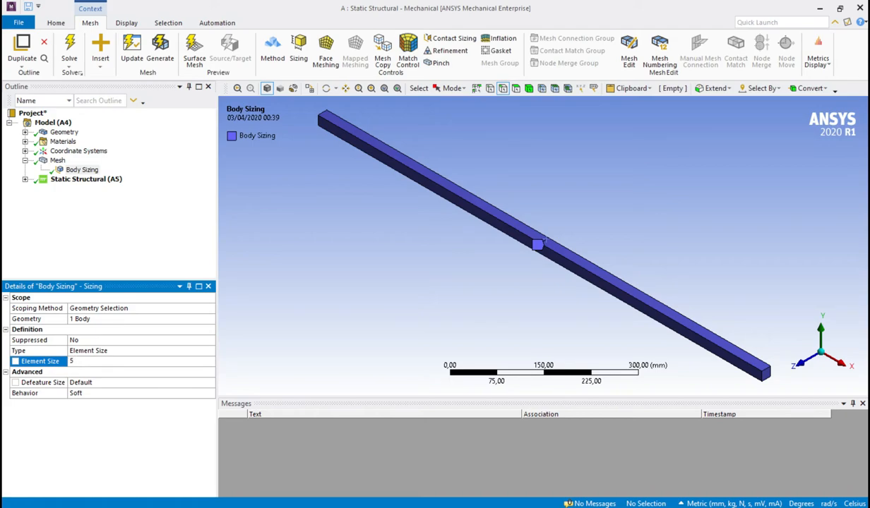
key("Return")
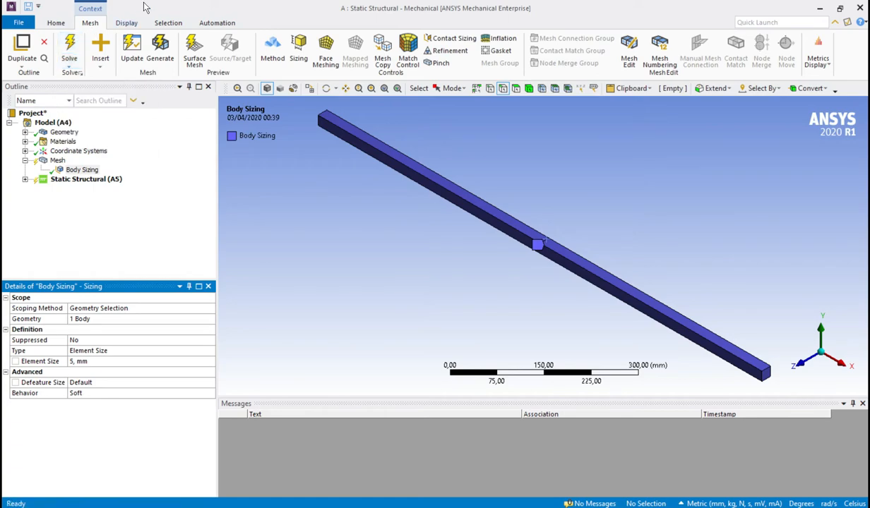
Regenerate the beam's mesh with the refined body sizing
left_click(25, 180)
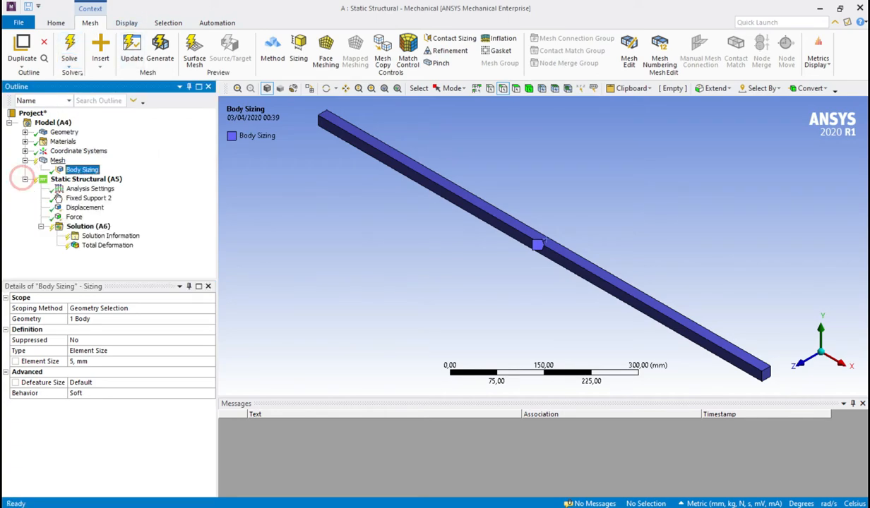
right_click(58, 161)
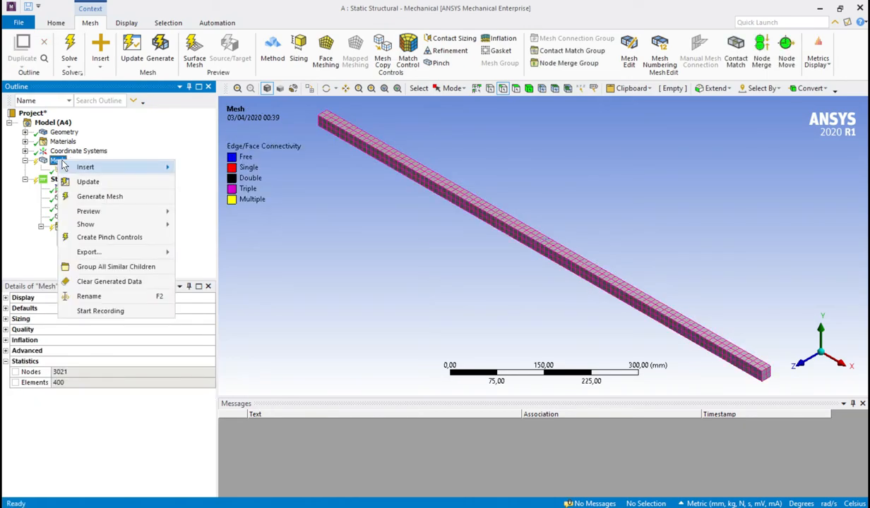
mouse_move(134, 168)
left_click(92, 196)
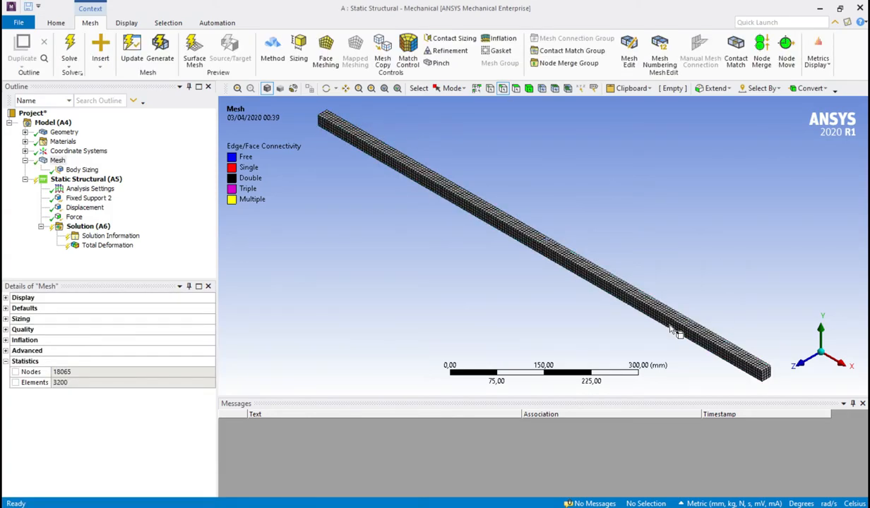
Examine the node and element counts in the refined mesh's statistics
left_click(67, 385)
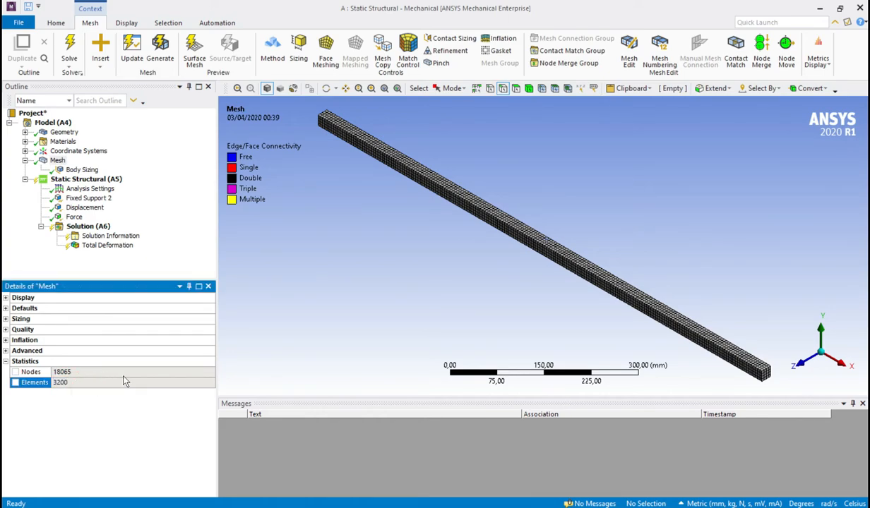
double_click(110, 382)
left_click(125, 405)
left_click(125, 405)
left_click(110, 385)
left_click(93, 415)
left_click(71, 371)
left_click(72, 382)
left_click(72, 371)
left_click(73, 382)
left_click(70, 372)
left_click(83, 399)
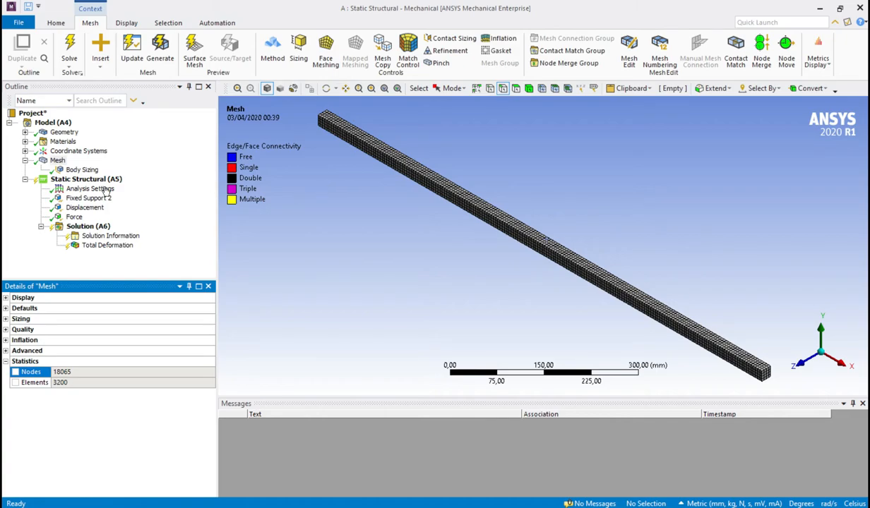
Solve the static structural analysis again with the refined mesh and display the total deformation result
left_click(72, 44)
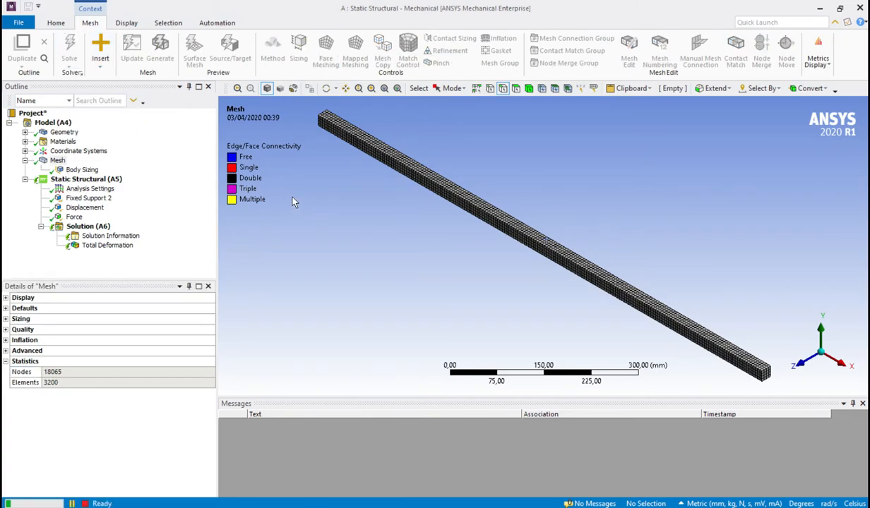
left_click(111, 245)
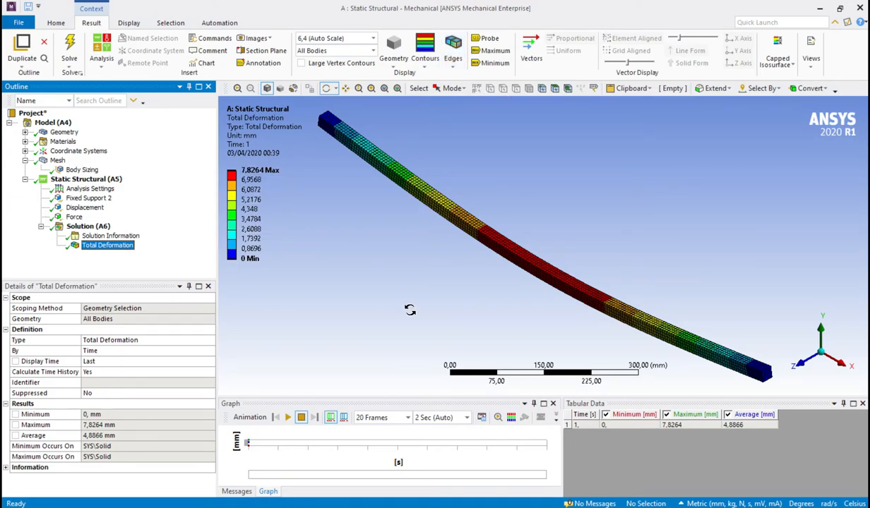
Add an equivalent (von-Mises) stress result for all bodies to the solution and evaluate all results
left_click(99, 227)
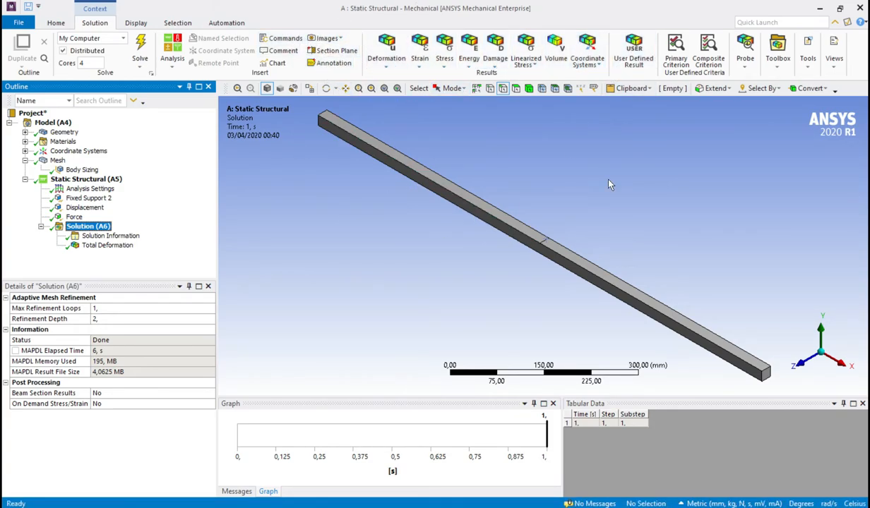
left_click(445, 57)
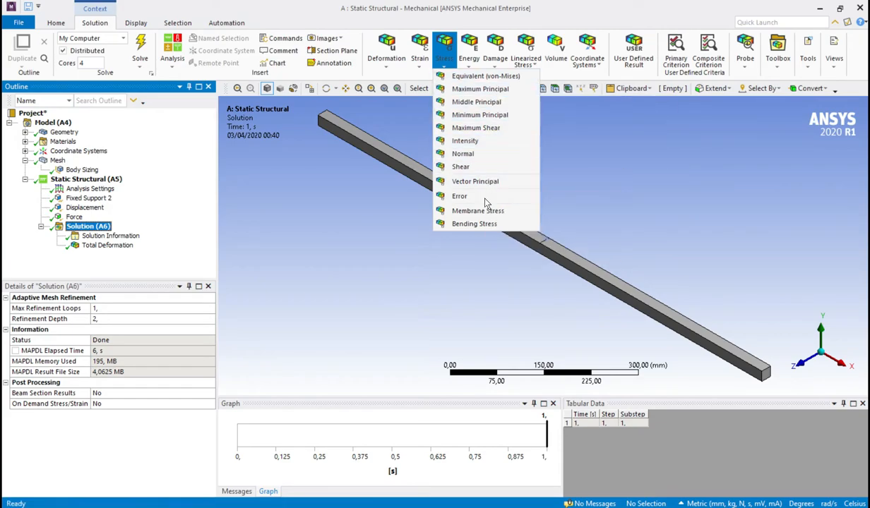
left_click(474, 76)
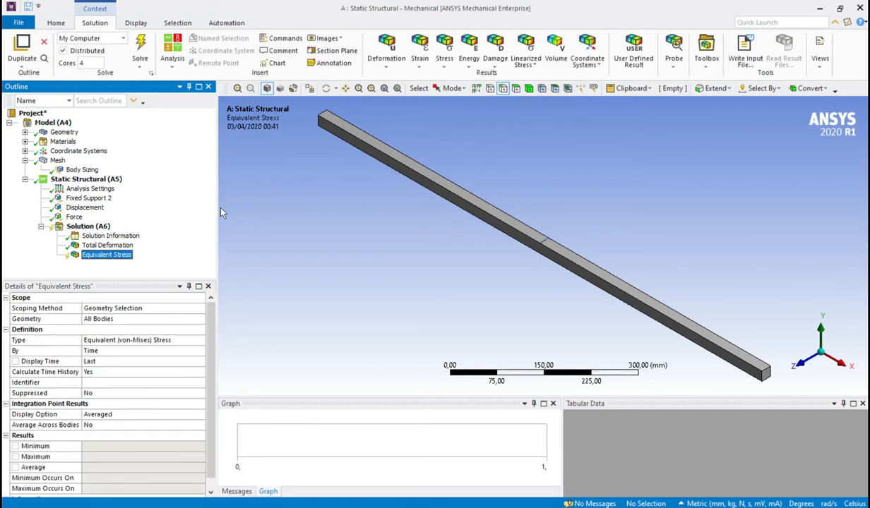
left_click_drag(216, 208, 200, 208)
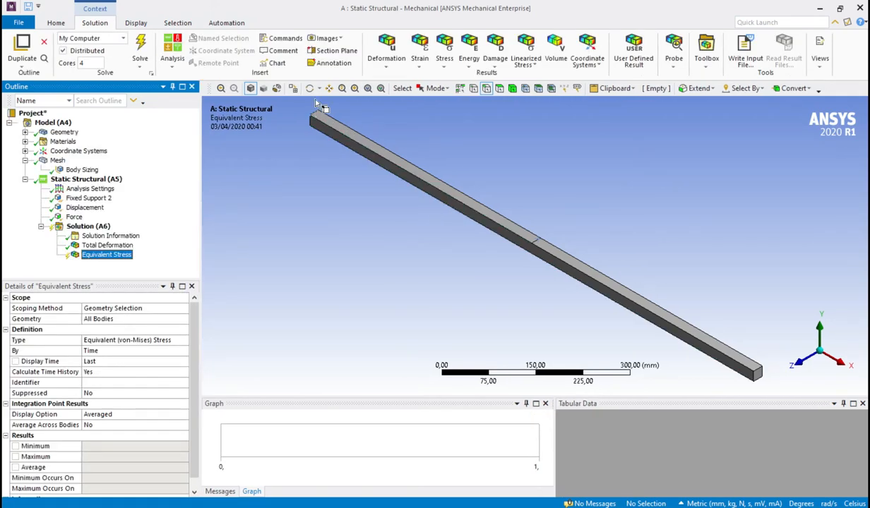
left_click(320, 65)
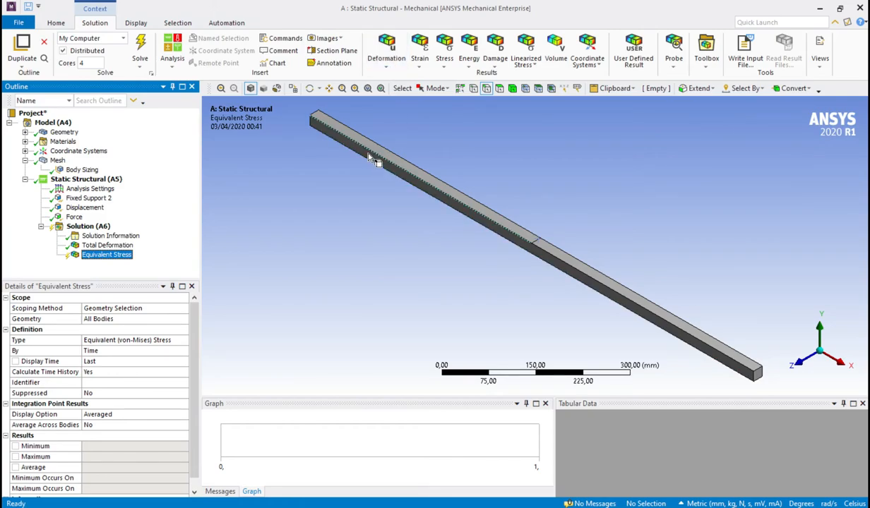
left_click(116, 256)
right_click(116, 256)
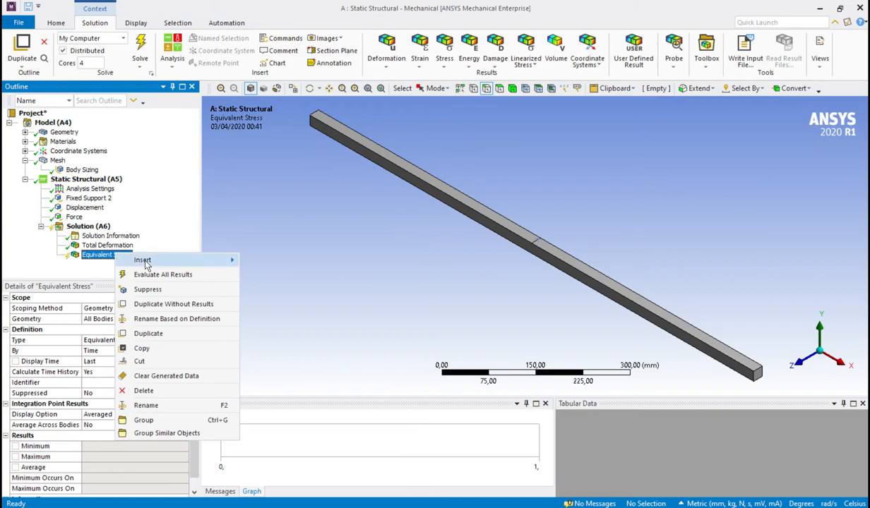
left_click(147, 272)
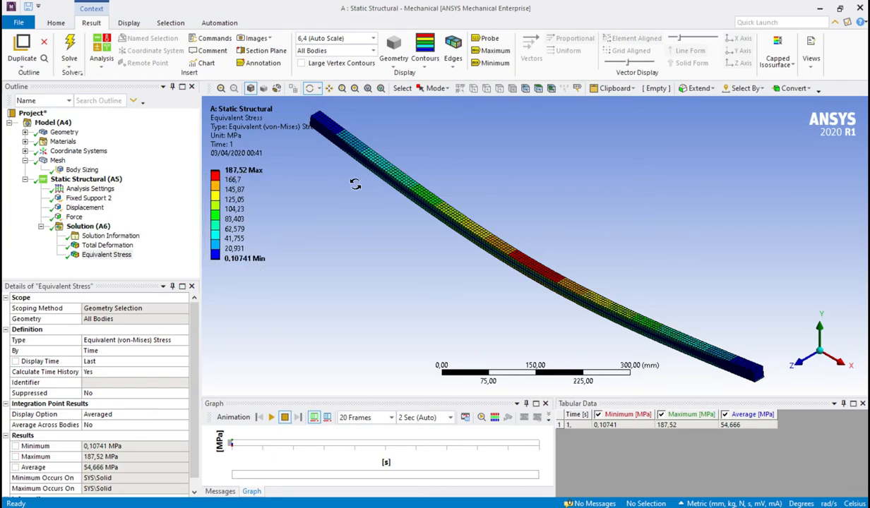
Examine the equivalent stress values and check them against the tensile yield strength in the Structural Steel material data
left_click(239, 173)
scroll(187, 319, "down", 1)
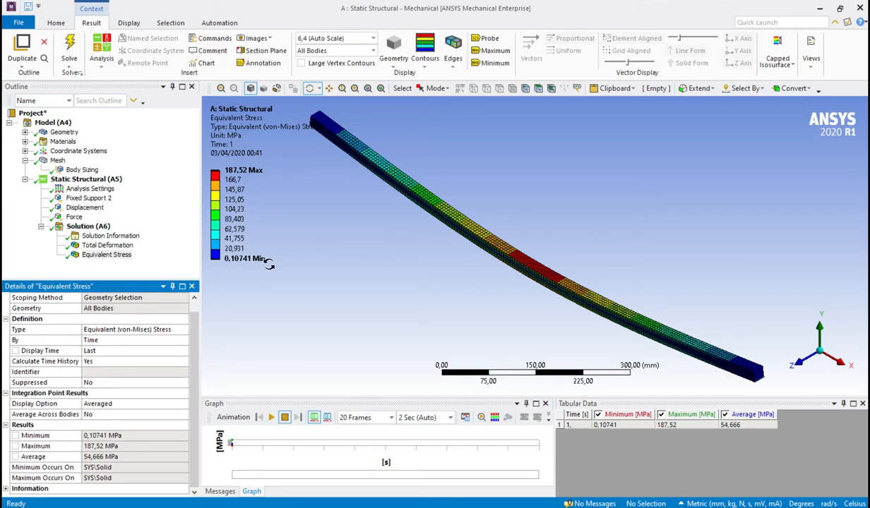
scroll(188, 323, "up", 1)
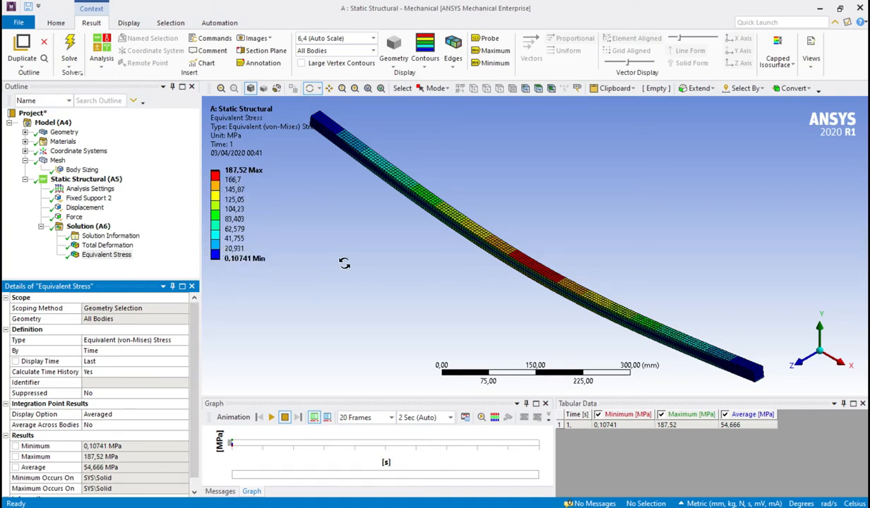
left_click(24, 141)
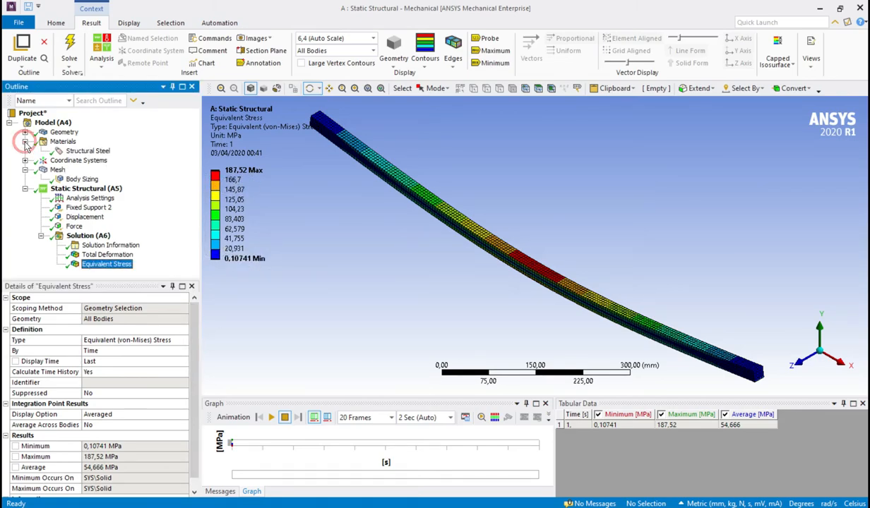
left_click(87, 150)
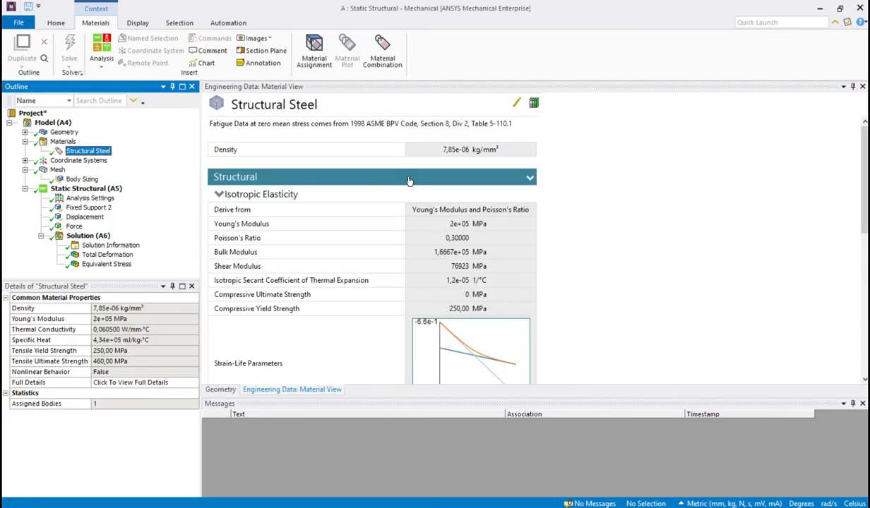
scroll(395, 180, "down", 5)
scroll(402, 216, "down", 3)
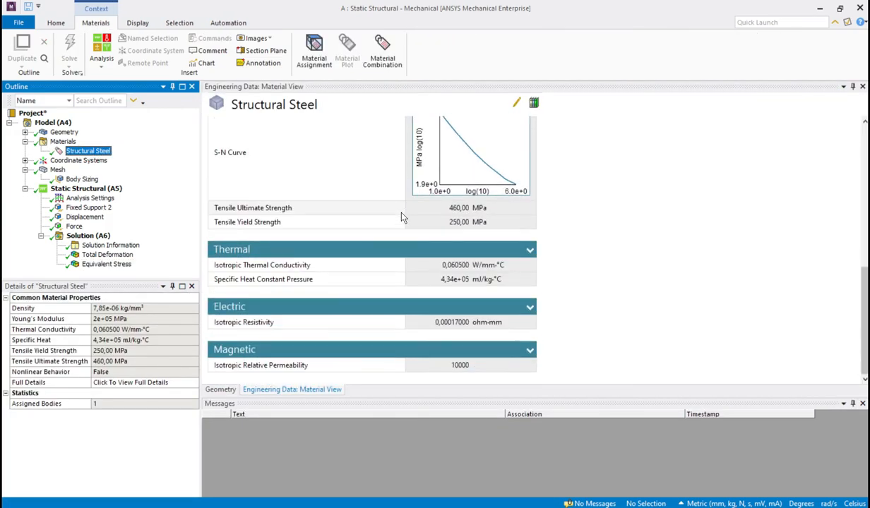
scroll(247, 314, "up", 3)
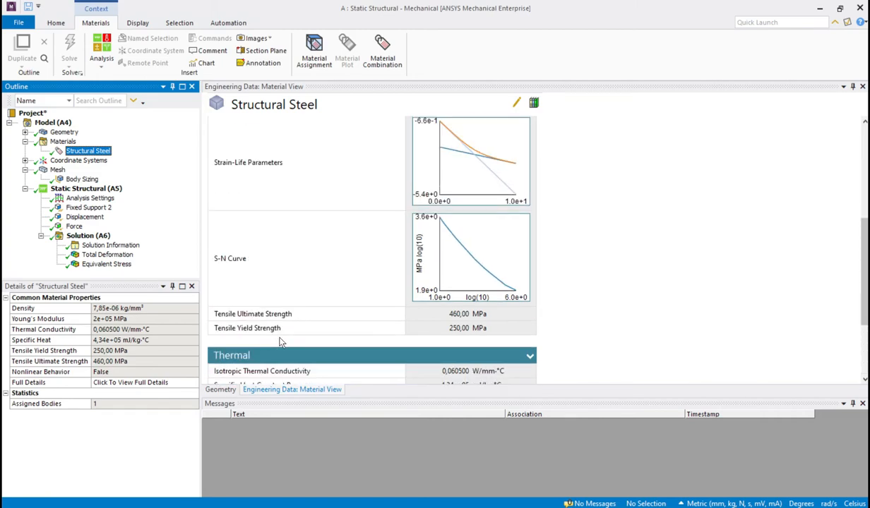
Compare the Structural Steel tensile yield strength with the maximum value of the equivalent stress result
left_click_drag(216, 315, 297, 332)
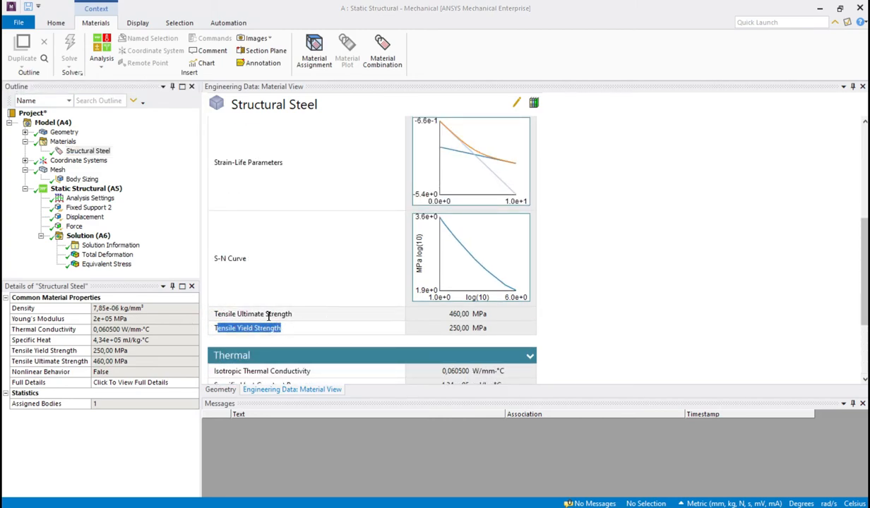
left_click_drag(441, 328, 418, 329)
left_click(500, 329)
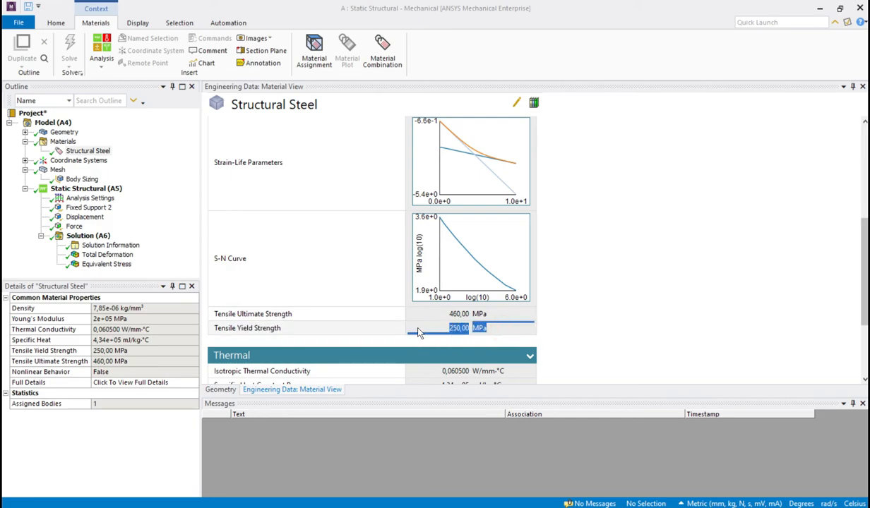
left_click(486, 329)
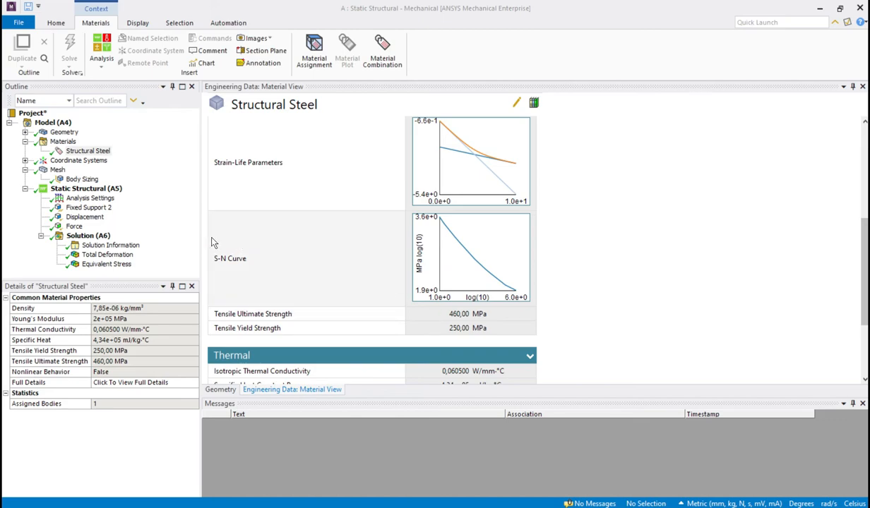
left_click(26, 142)
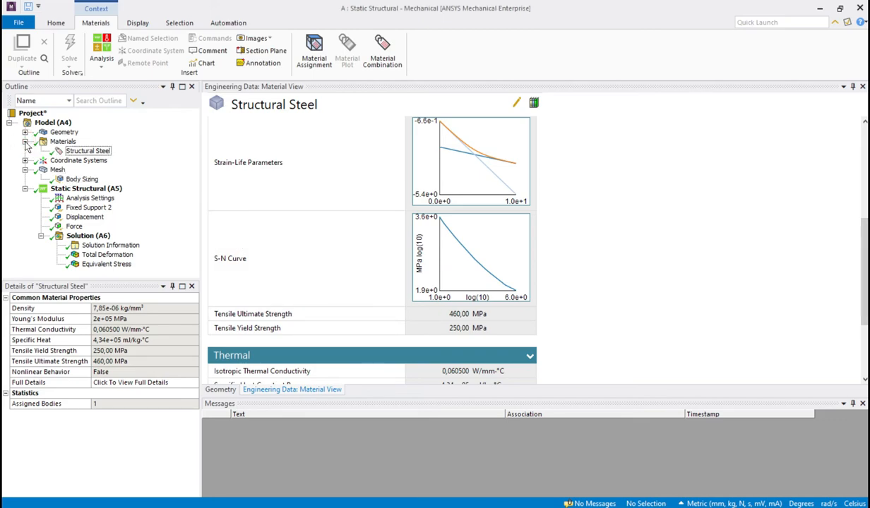
left_click(62, 141)
left_click(106, 264)
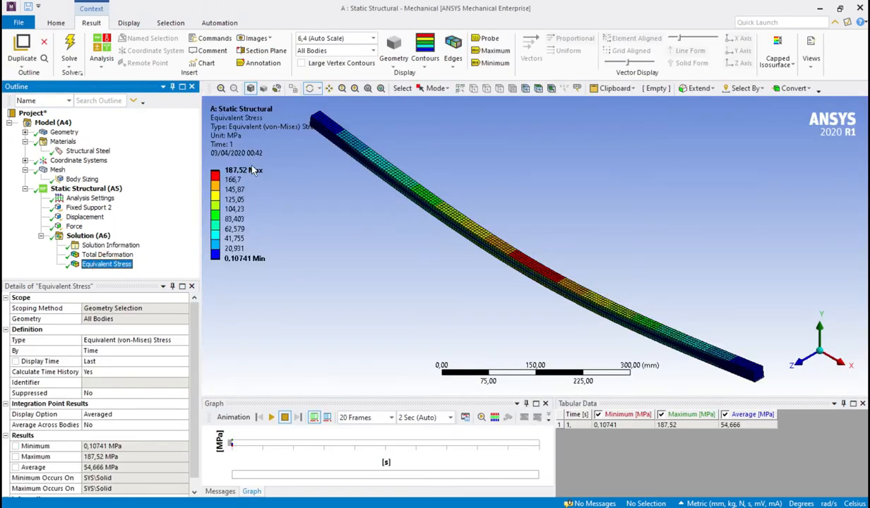
Display the total deformation result with No WireFrame so the element edges are hidden
key("Up")
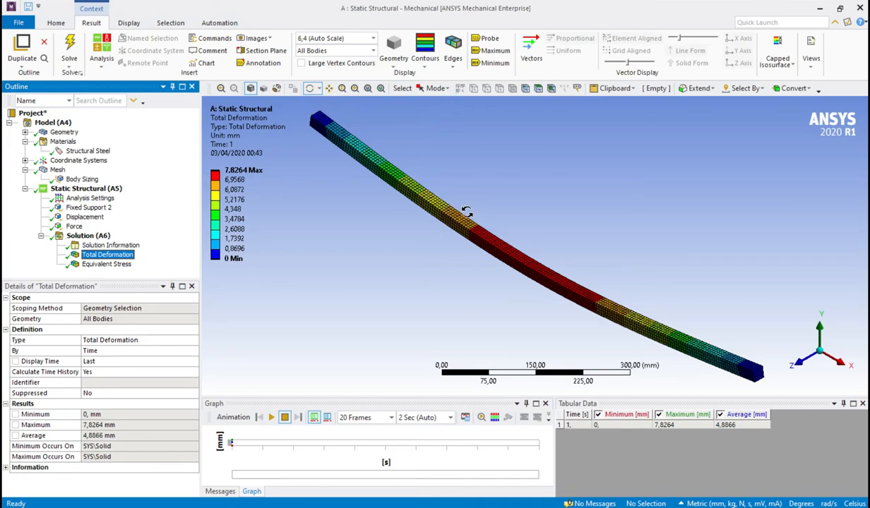
left_click(129, 23)
left_click(91, 22)
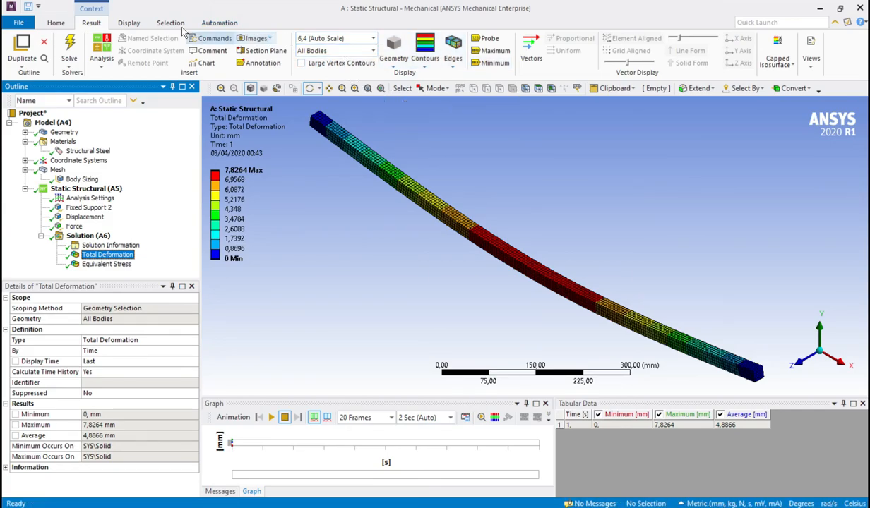
left_click(128, 22)
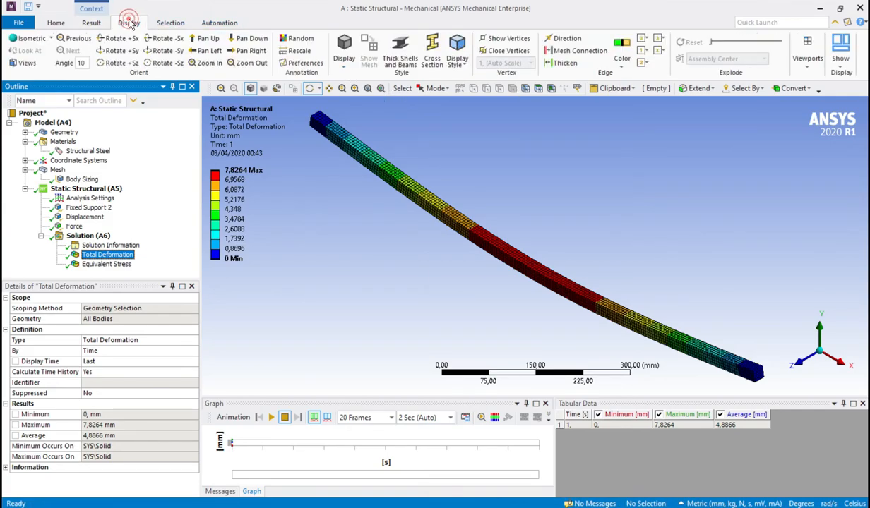
left_click(92, 24)
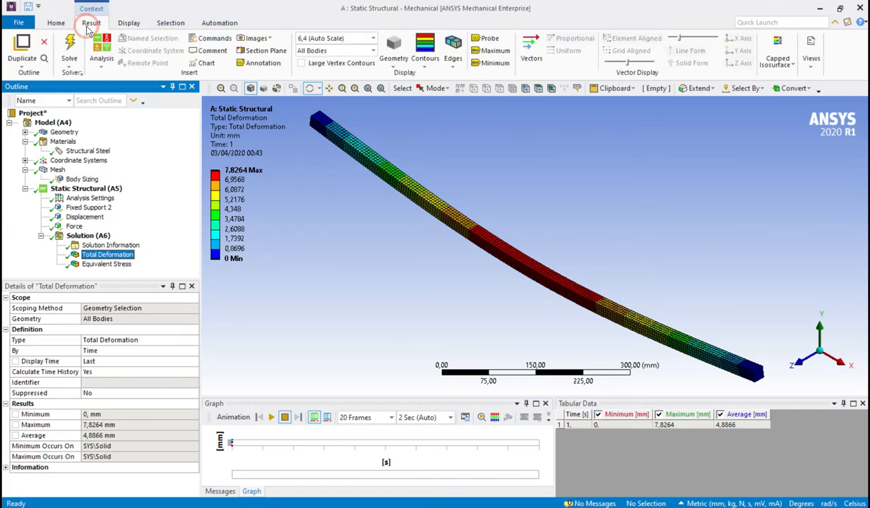
left_click(393, 57)
left_click(410, 76)
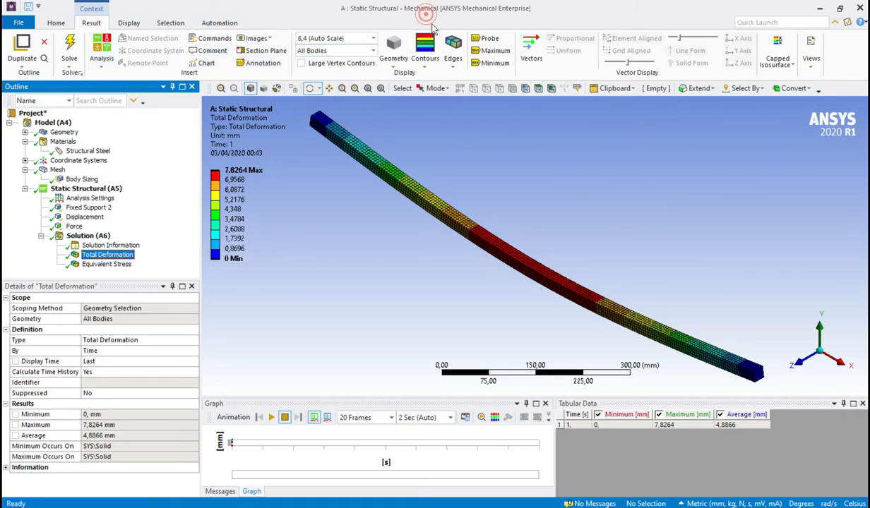
left_click(453, 60)
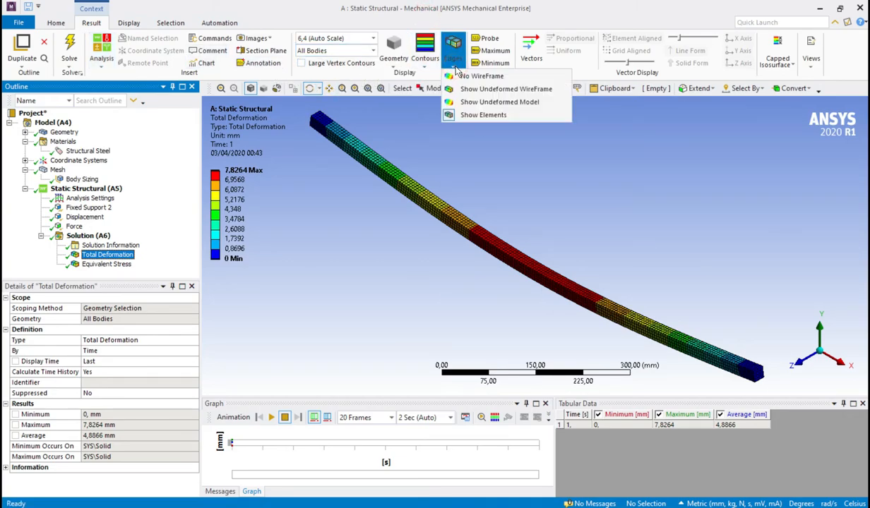
left_click(503, 78)
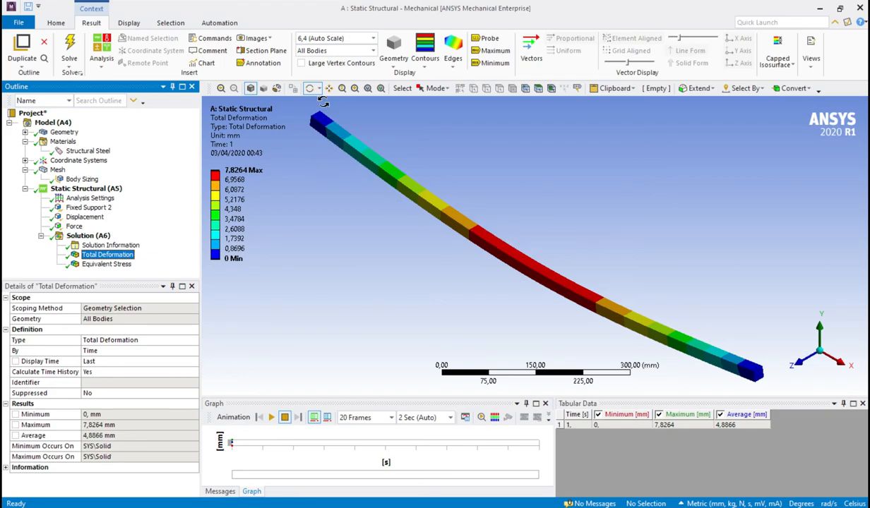
Compare smooth contours with contour bands on the total deformation result, finishing on contour bands
left_click(426, 63)
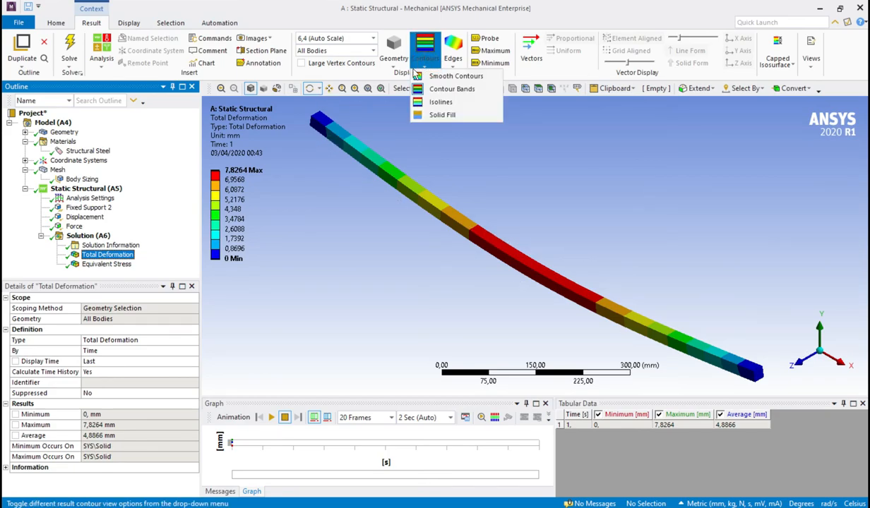
left_click(434, 75)
left_click(426, 56)
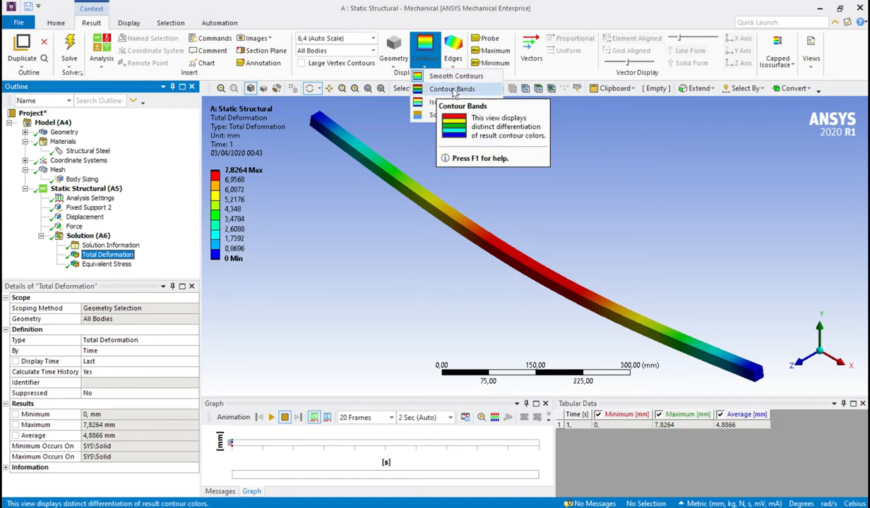
left_click(452, 90)
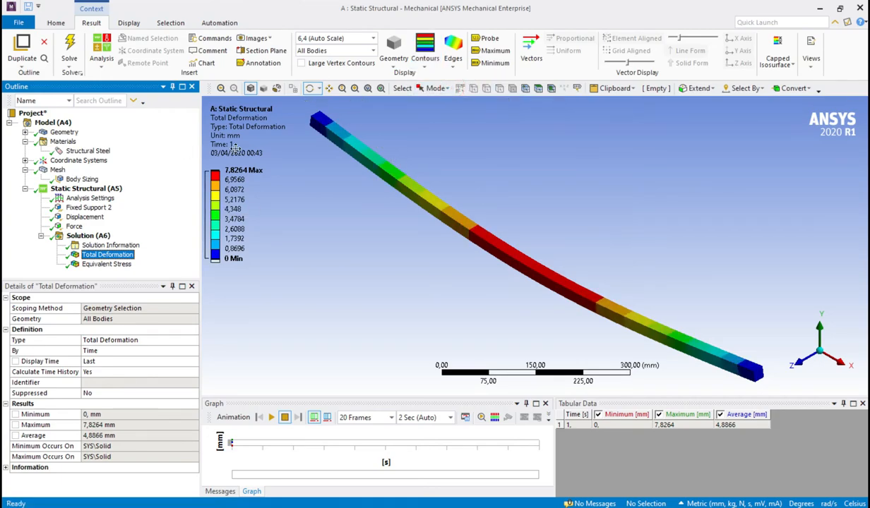
left_click(425, 61)
left_click(449, 75)
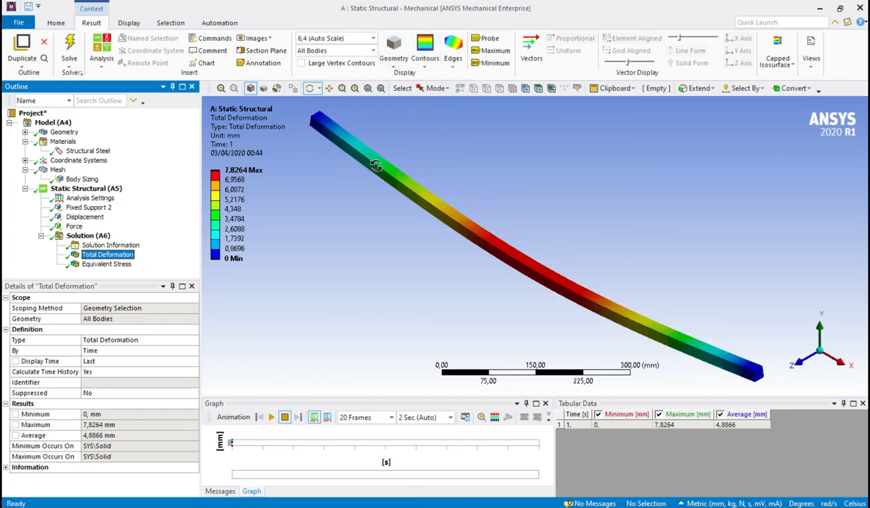
left_click(425, 61)
left_click(432, 89)
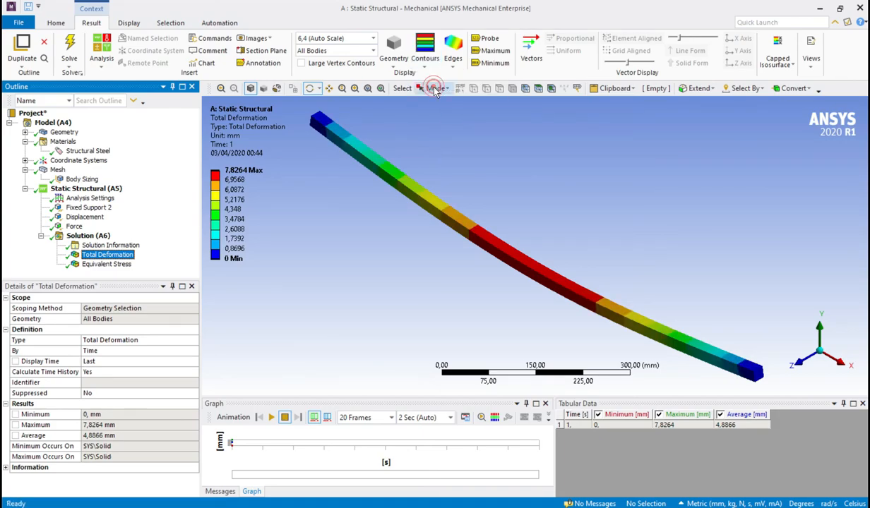
View the total deformation as IsoSurfaces and Capped IsoSurfaces, and return the geometry display to Exterior
left_click(397, 62)
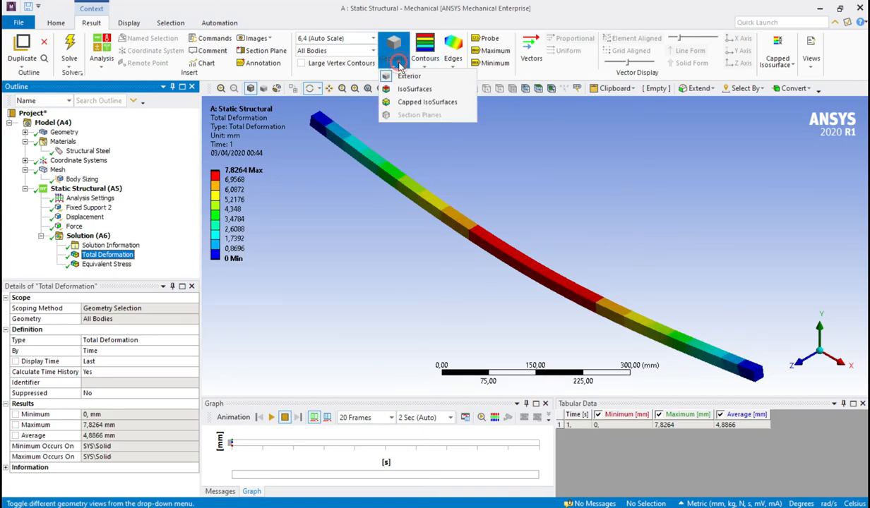
left_click(414, 89)
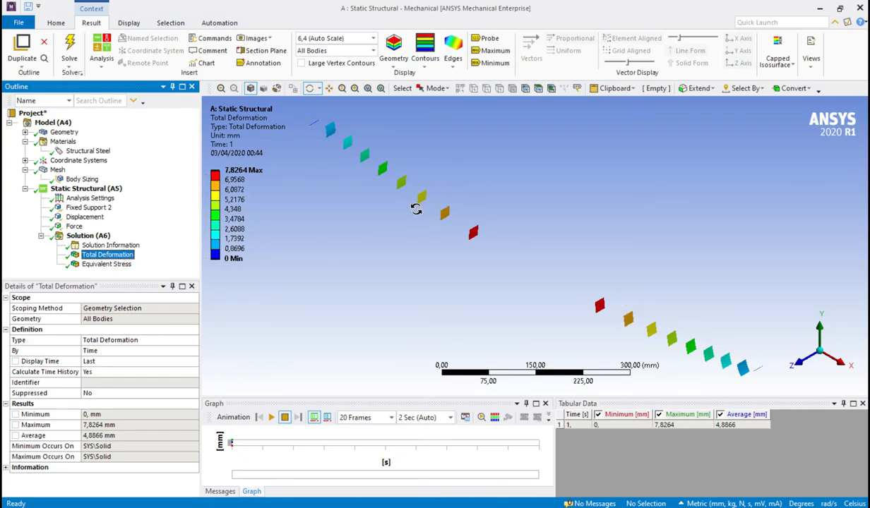
left_click(389, 60)
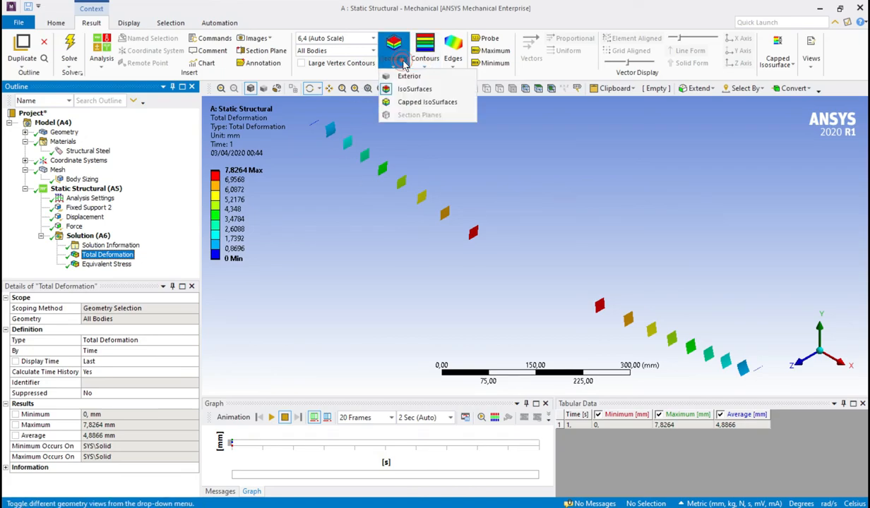
left_click(409, 102)
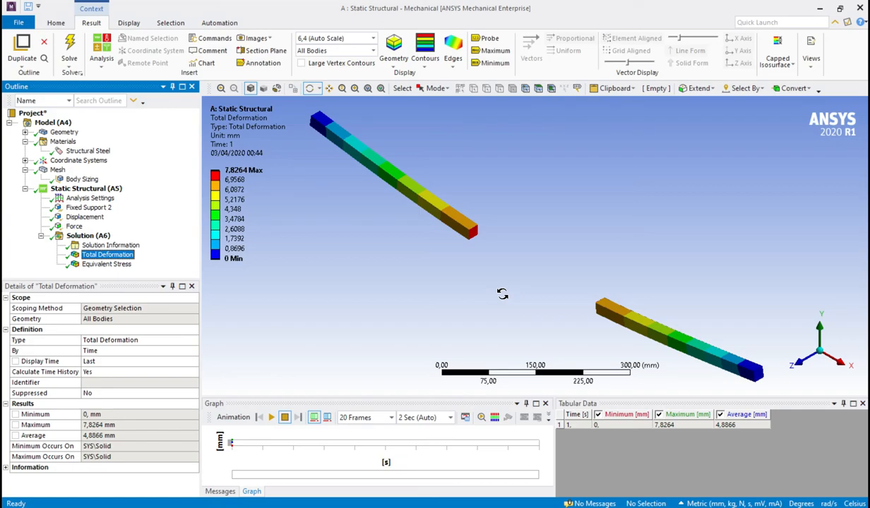
left_click(394, 61)
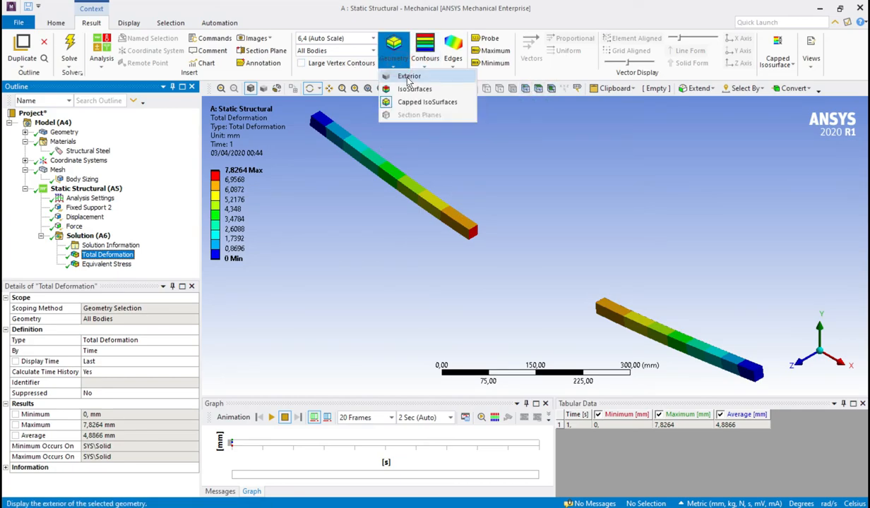
left_click(408, 77)
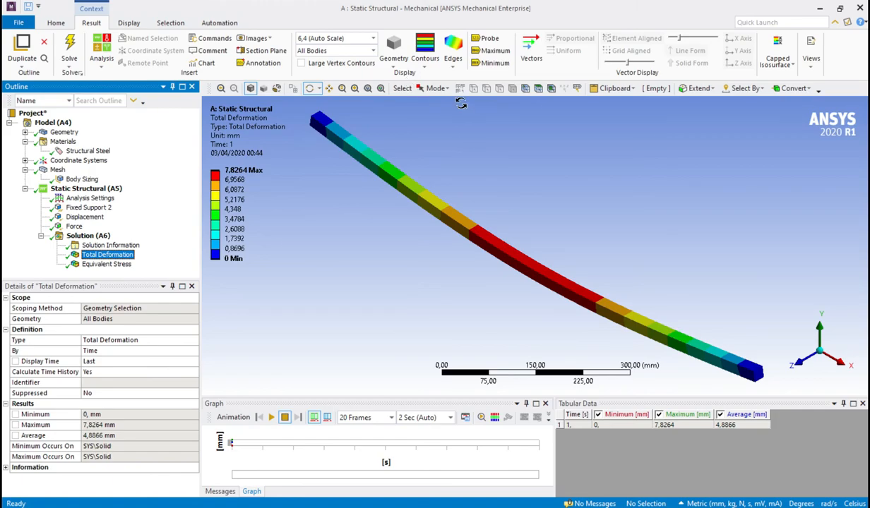
Overlay the undeformed wireframe on the total deformation result
left_click(453, 58)
left_click(456, 8)
left_click(452, 47)
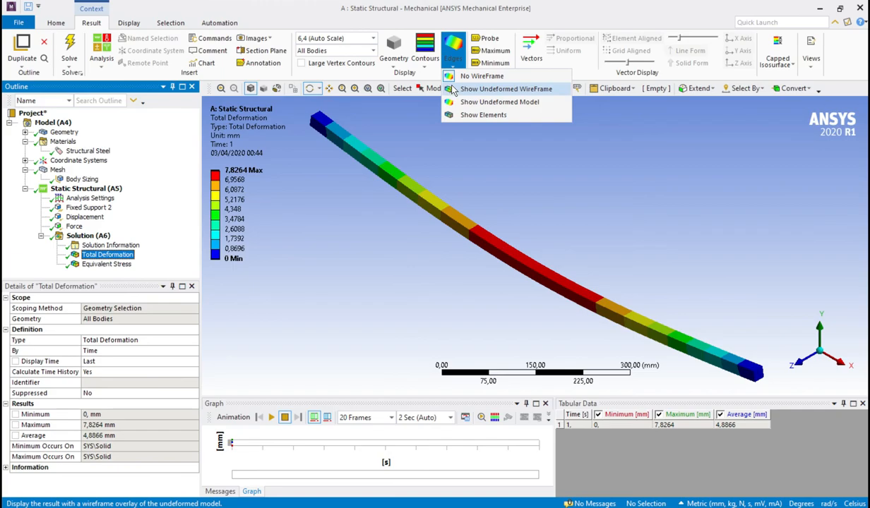
left_click(447, 91)
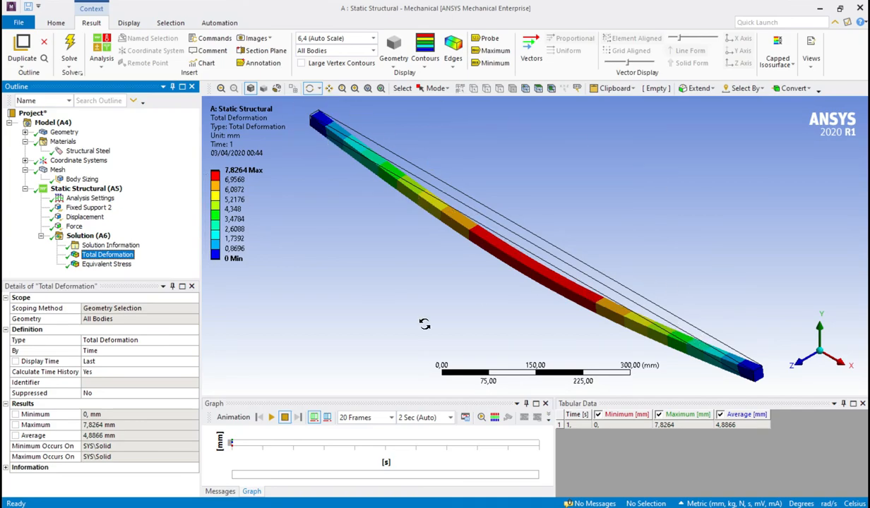
Play the total deformation animation, view the beam's bending from the front, and stop it in an isometric view
left_click_drag(268, 397, 267, 339)
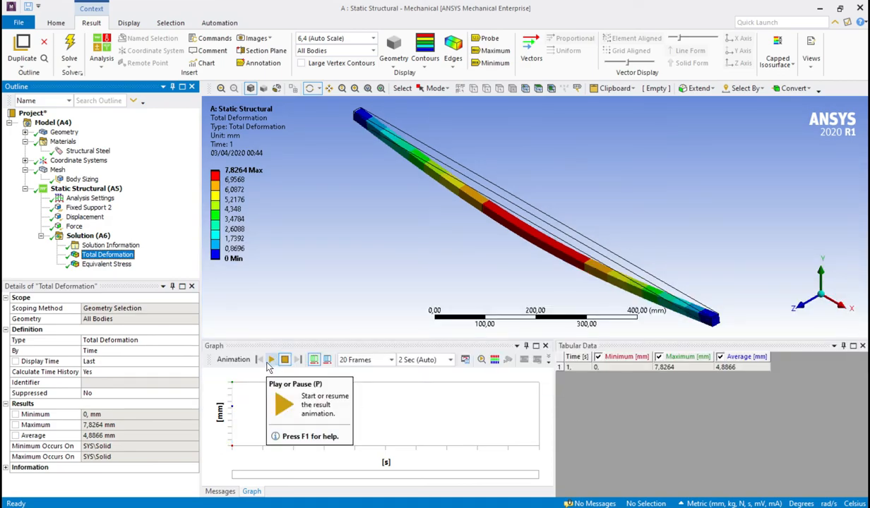
left_click(270, 360)
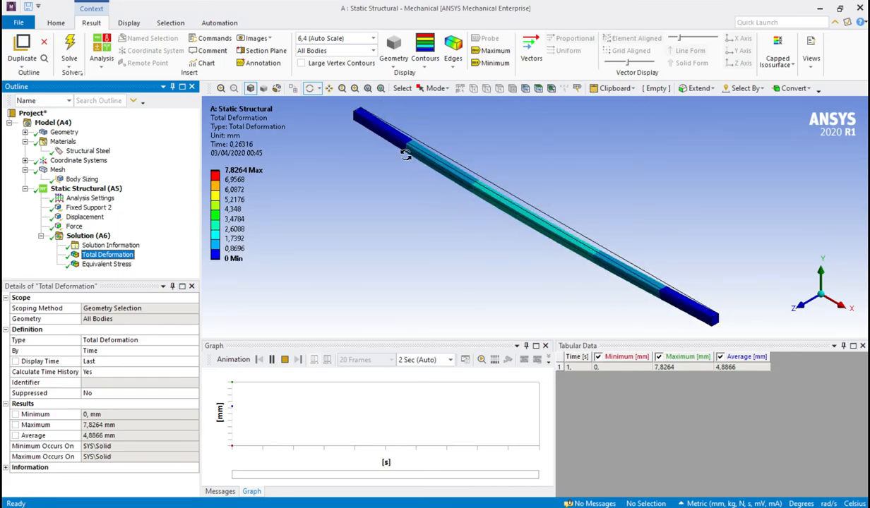
left_click(802, 309)
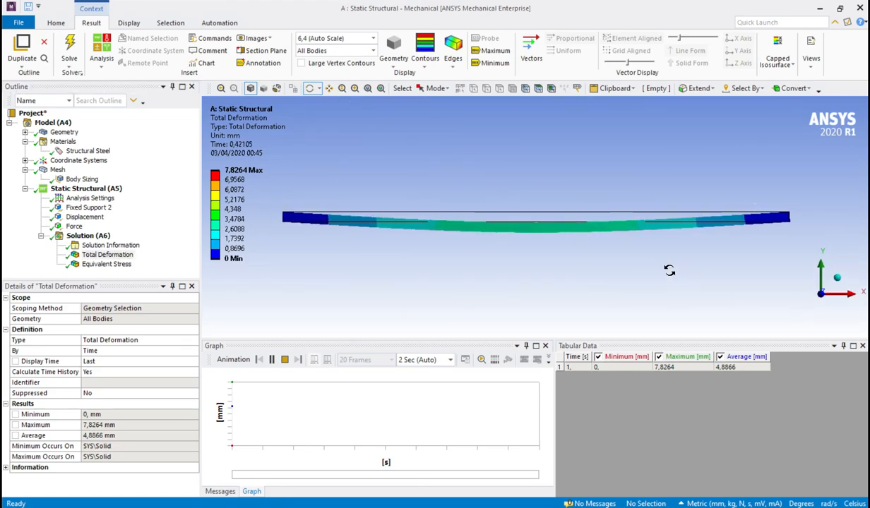
left_click(284, 359)
left_click(837, 281)
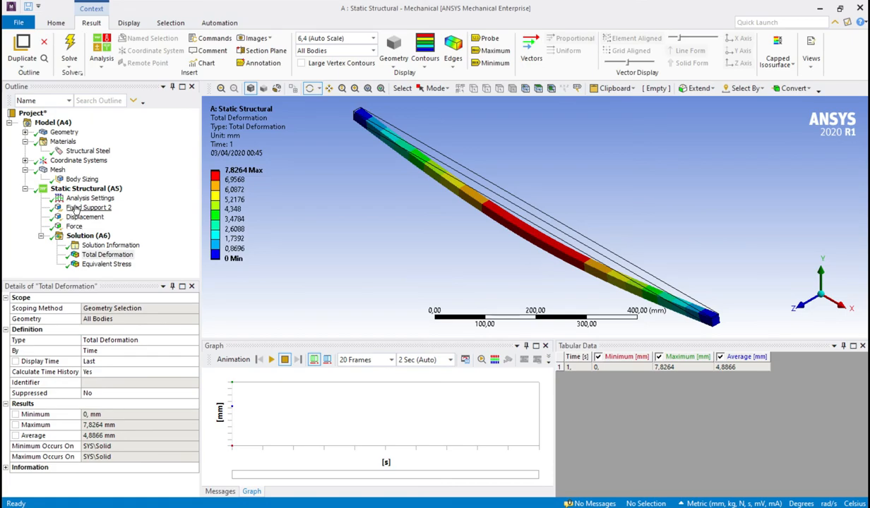
Animate the equivalent stress result and inspect the stress distribution along the beam from the front and at an angle
left_click(106, 264)
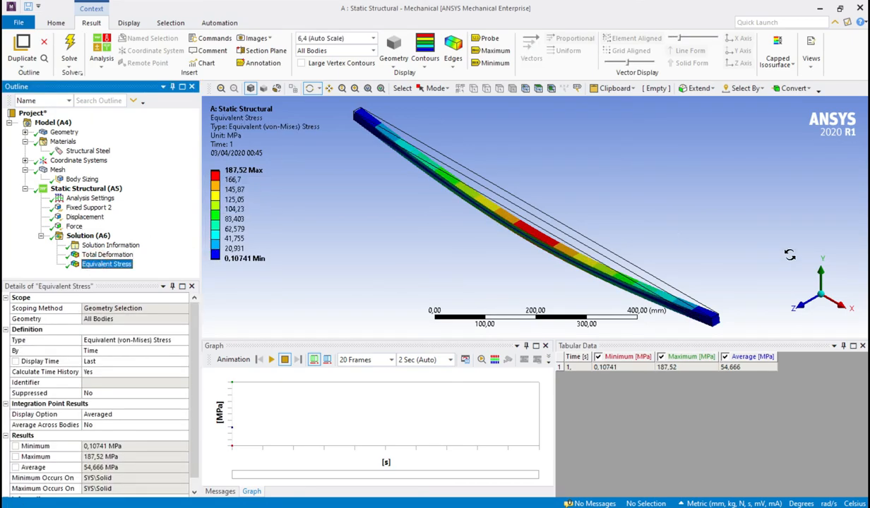
left_click(796, 306)
left_click(271, 359)
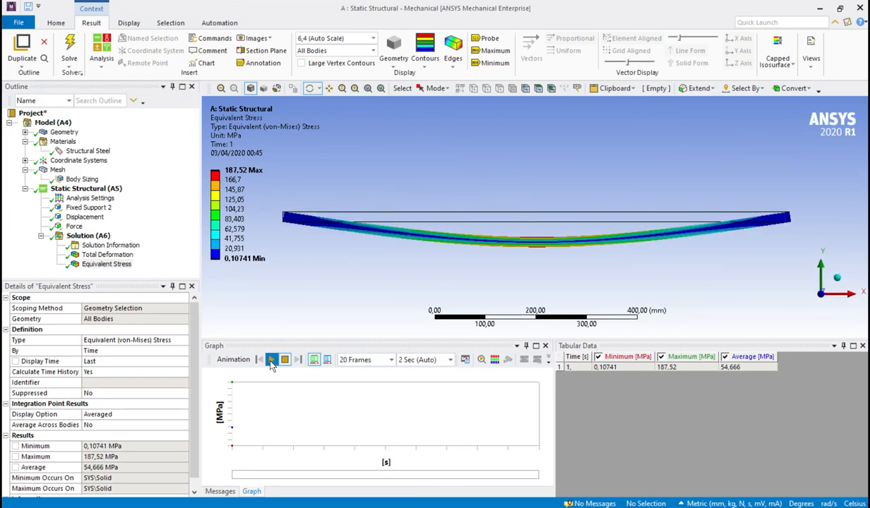
scroll(552, 238, "down", 2)
scroll(520, 220, "up", 6)
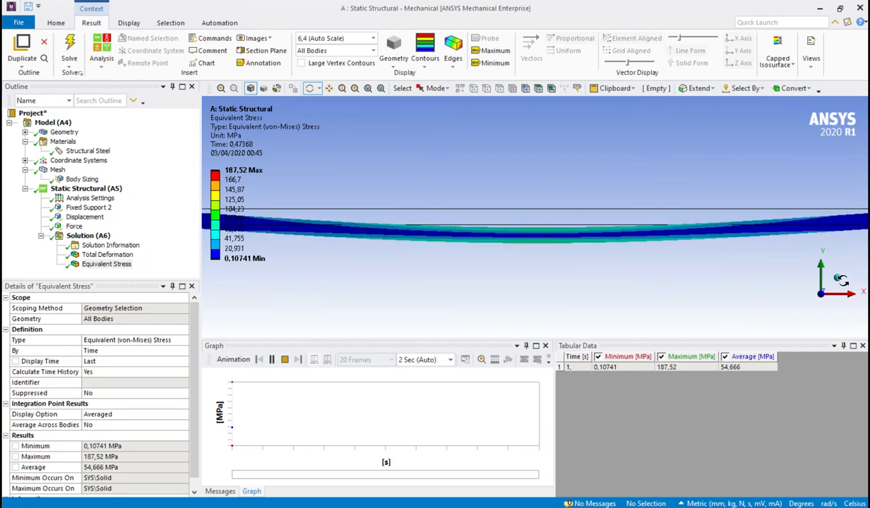
left_click_drag(611, 254, 391, 233)
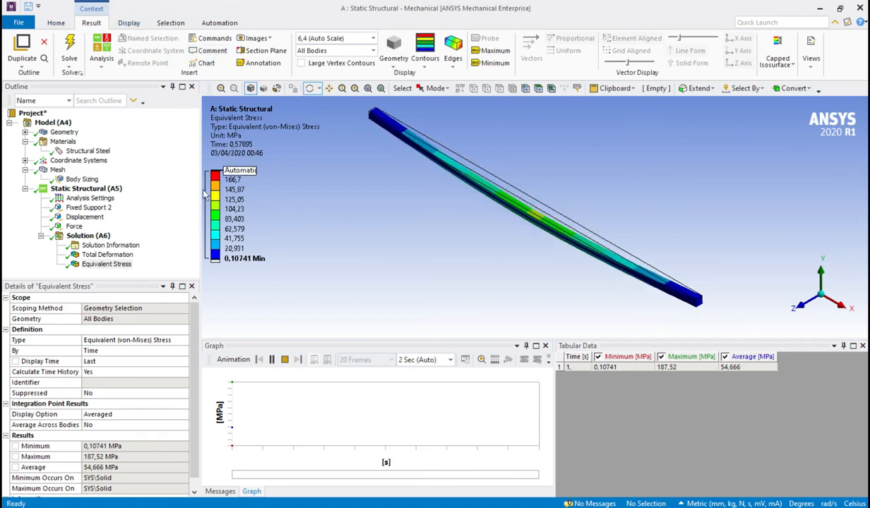
left_click(25, 142)
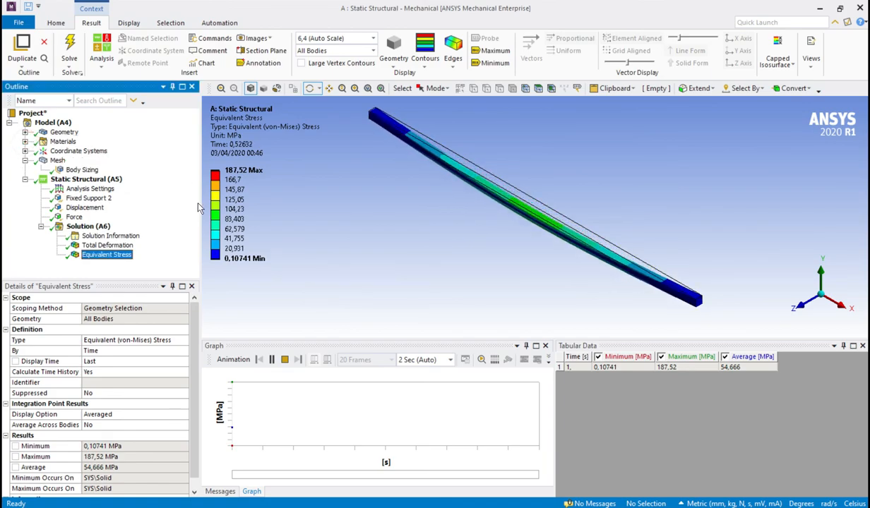